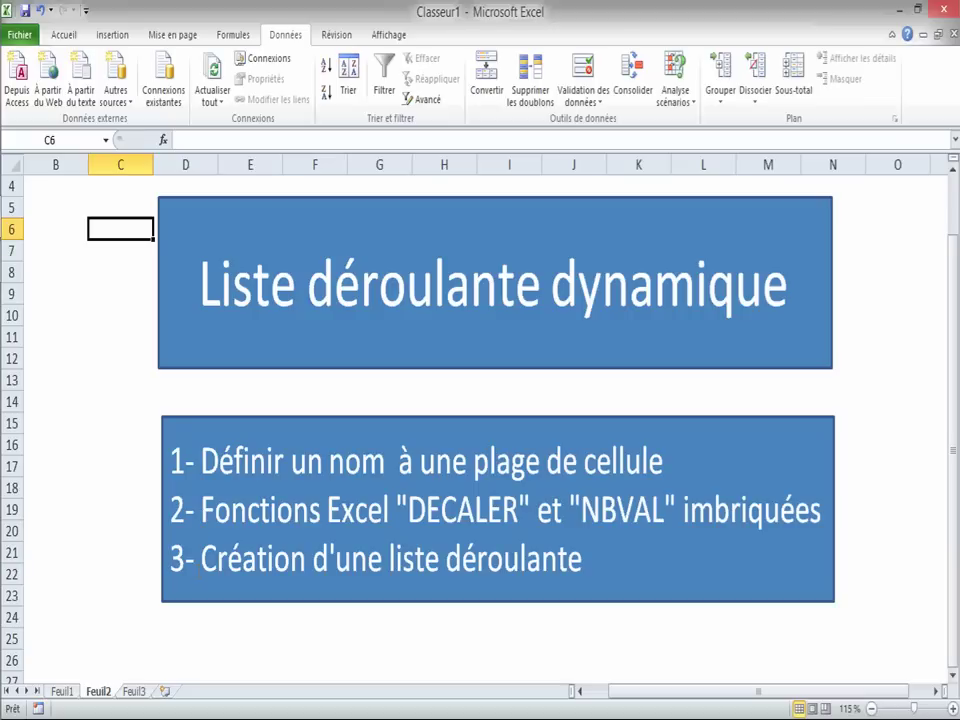
- Switch to sheet Feuil1, which holds the first names in A2:A5
left_click(64, 692)
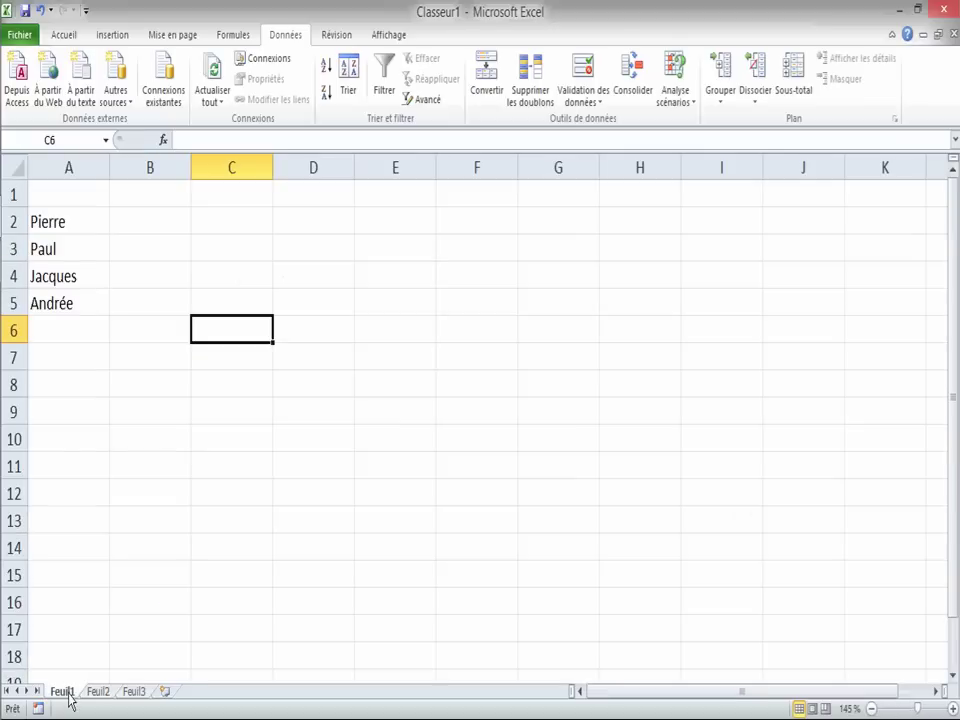
left_click(75, 221)
left_click_drag(75, 221, 67, 298)
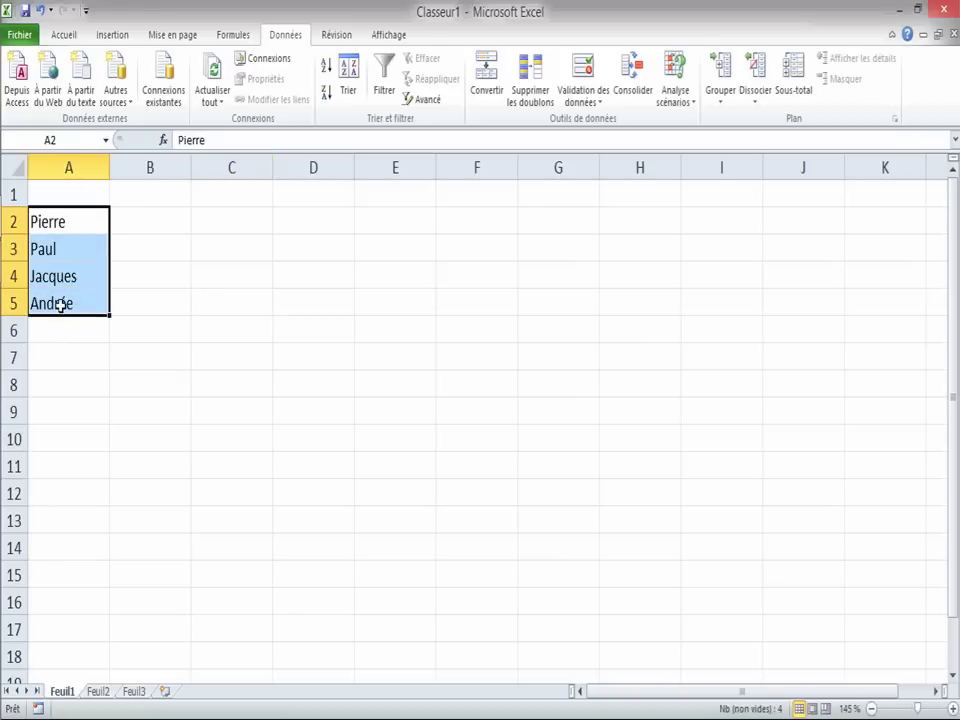
left_click(51, 221)
left_click(48, 249)
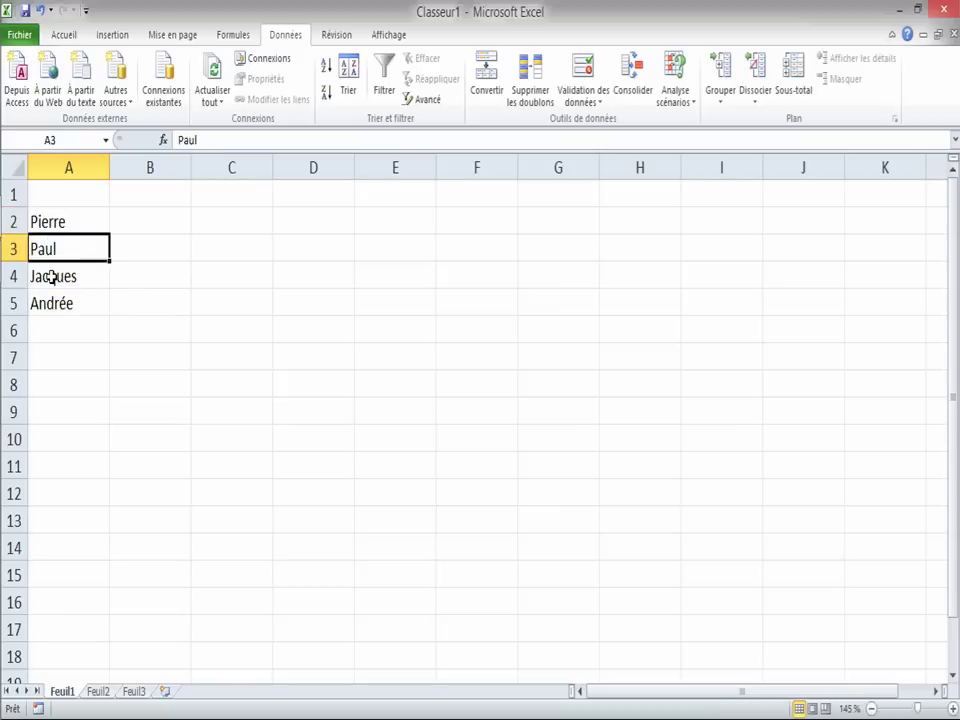
left_click(51, 276)
left_click(52, 308)
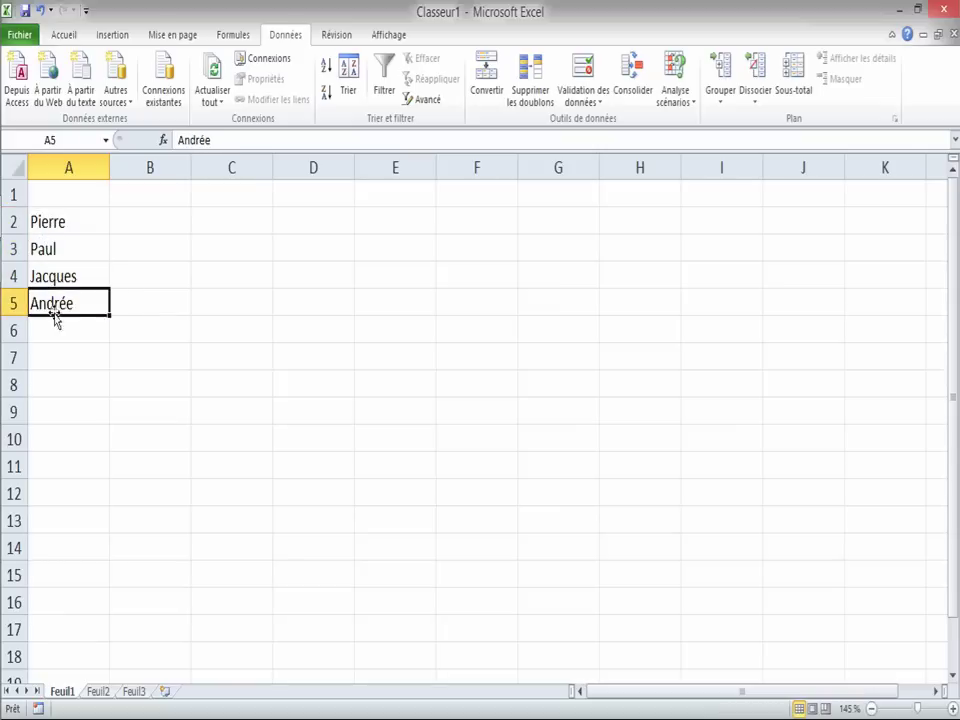
left_click(100, 693)
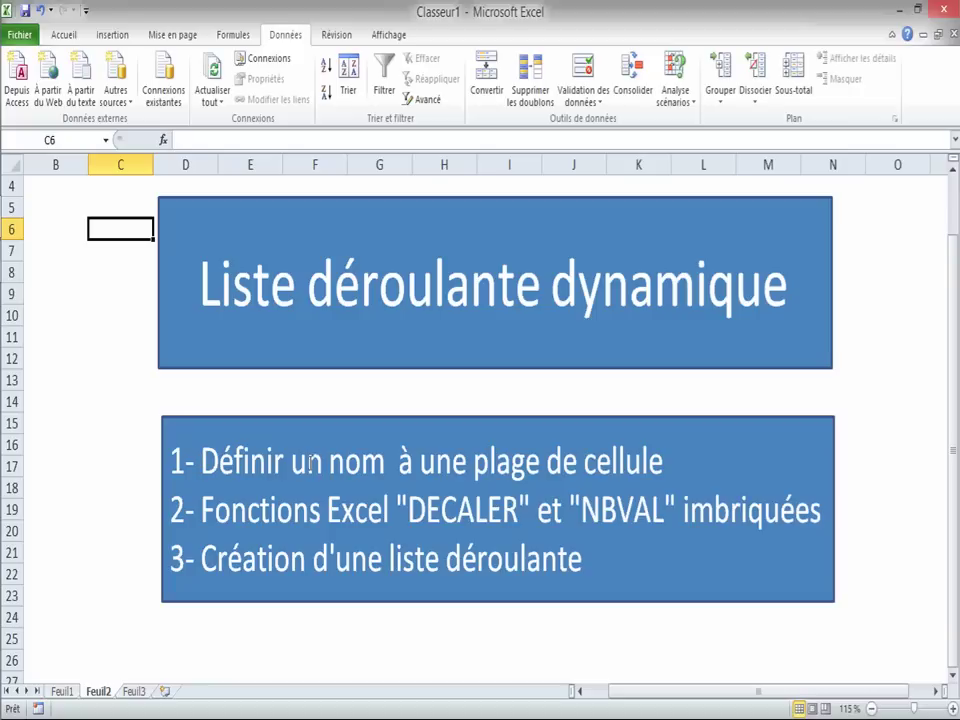
left_click(61, 692)
left_click_drag(61, 224, 62, 302)
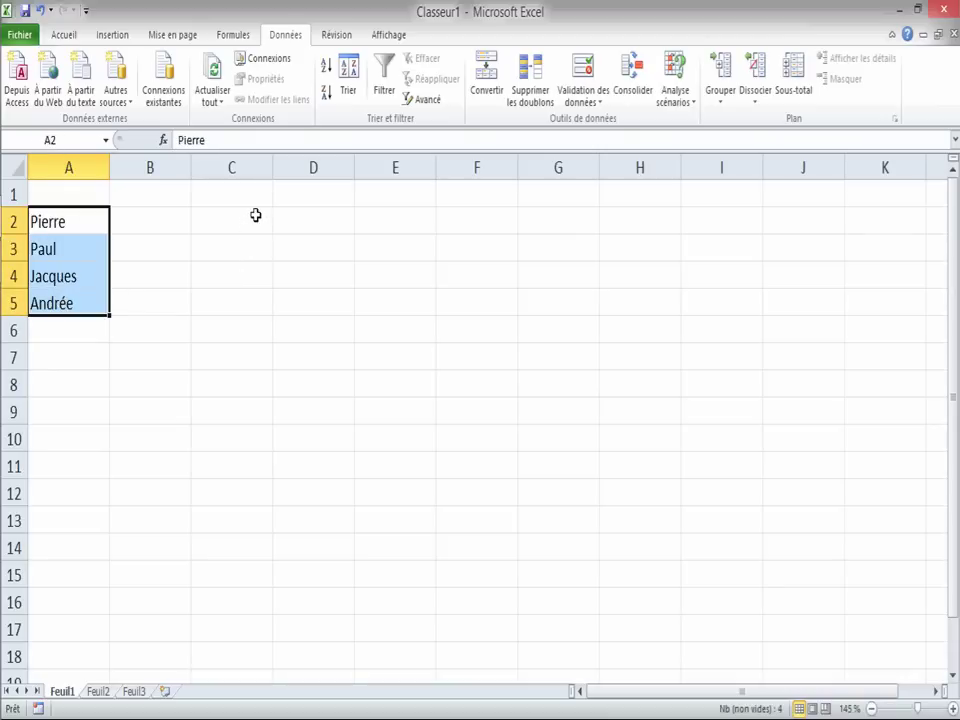
left_click(318, 222)
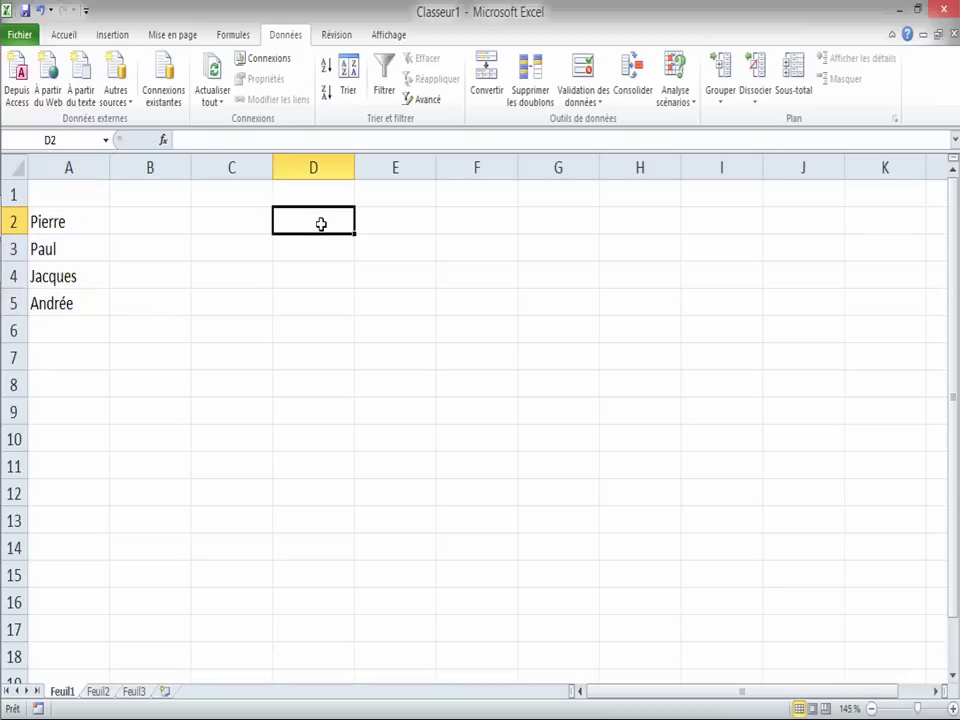
- Open the Name Manager (Gestionnaire de noms) from the Formules tab
left_click(237, 37)
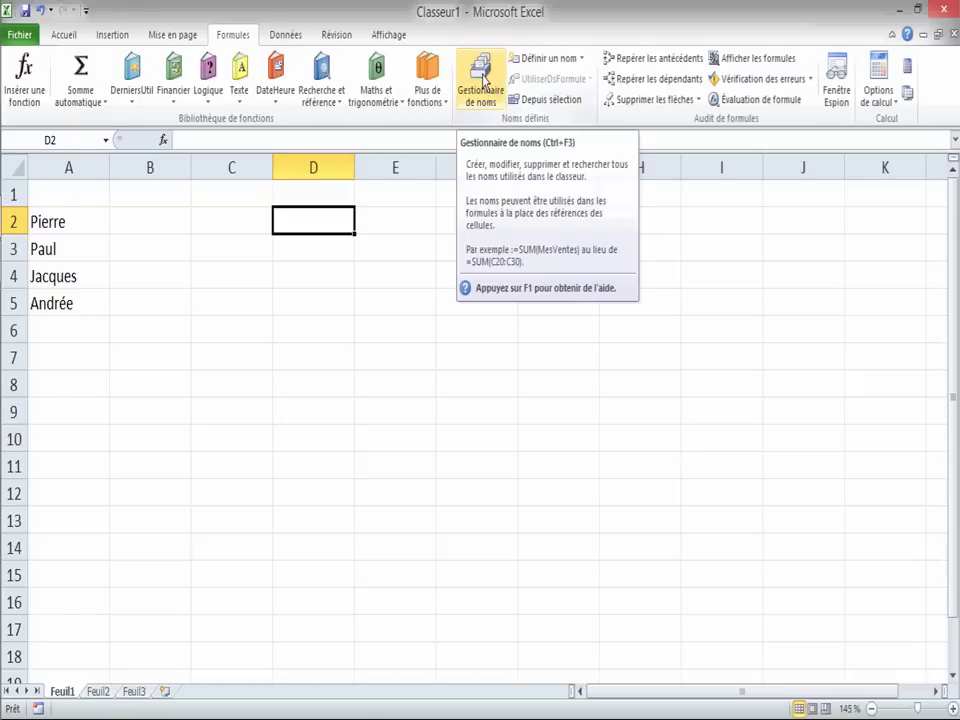
left_click(485, 82)
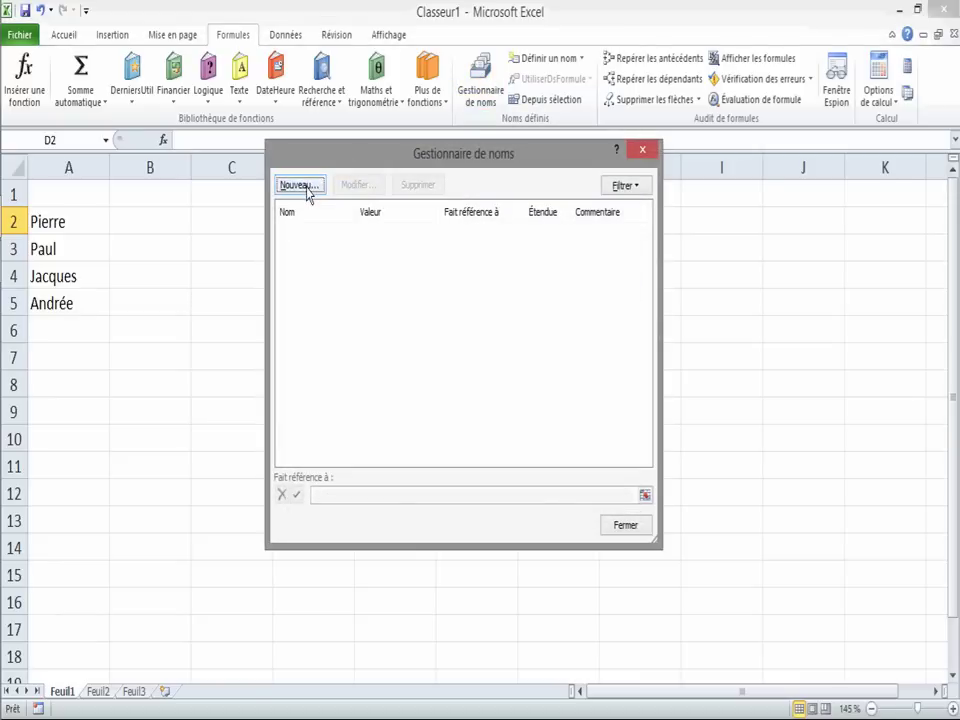
- Create a workbook-scope name Liste_Noms and start its reference as =Feuil1!
left_click(298, 185)
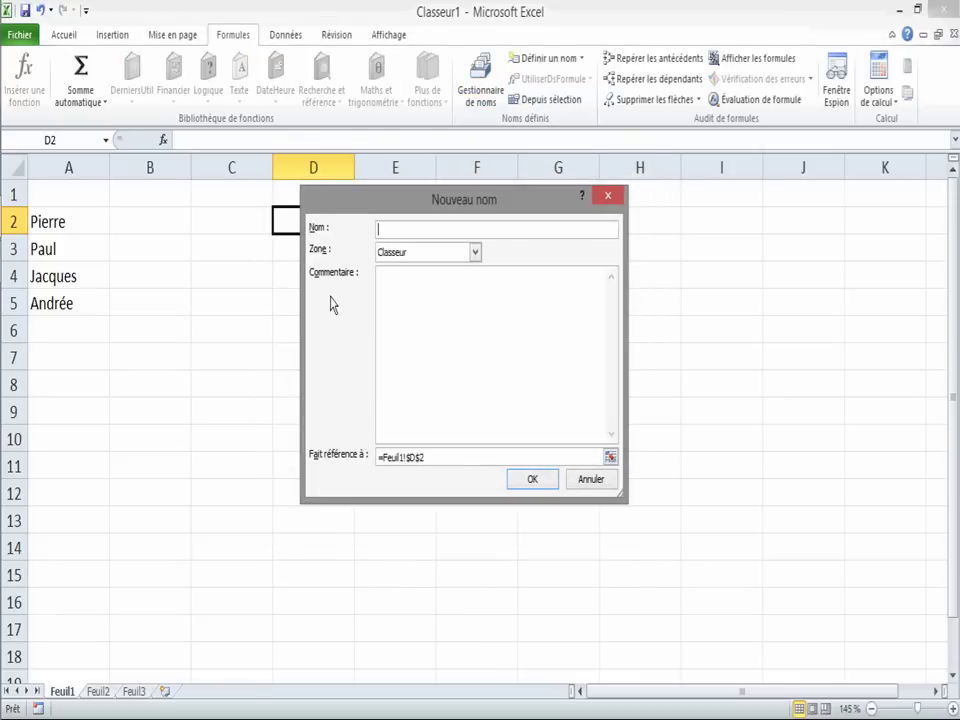
type("L")
type("iste")
type("_No")
type("ms")
left_click_drag(458, 460, 347, 461)
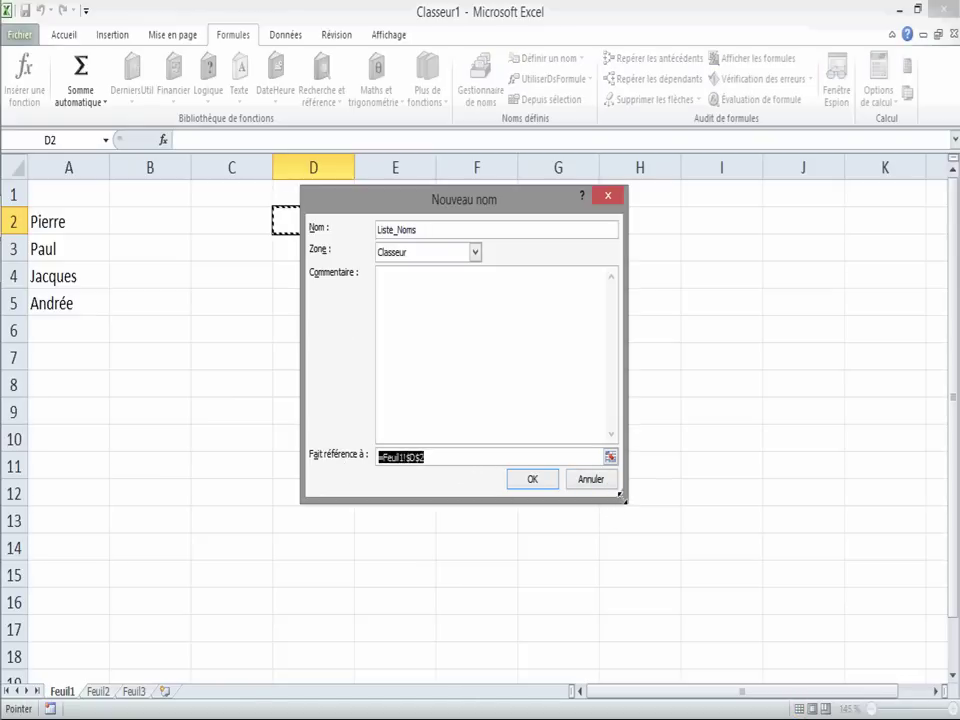
left_click_drag(621, 500, 688, 566)
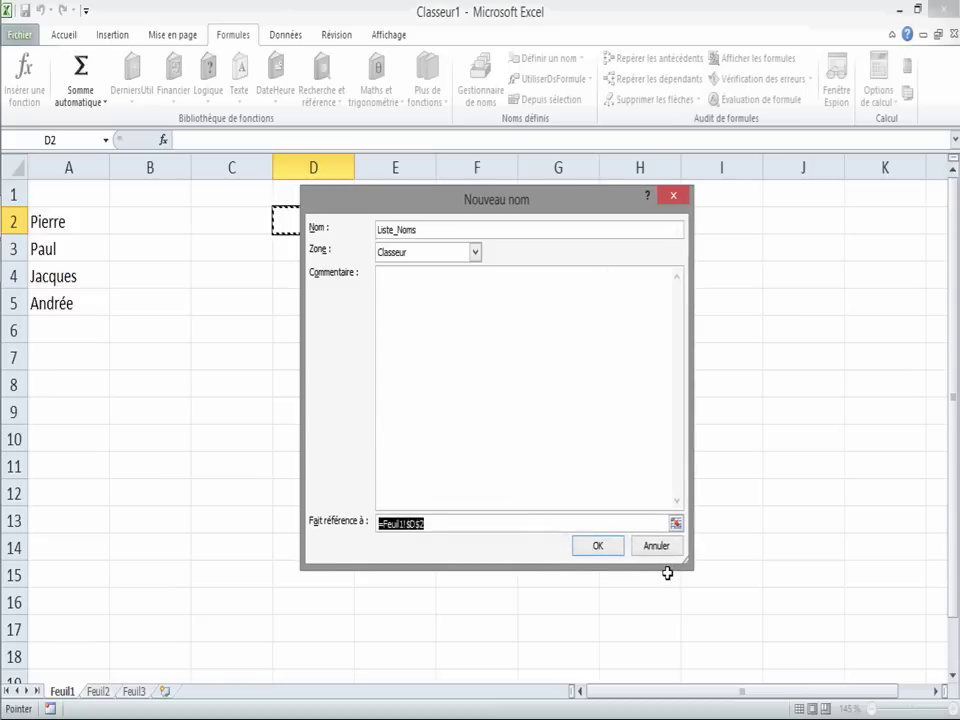
type("=")
left_click(98, 692)
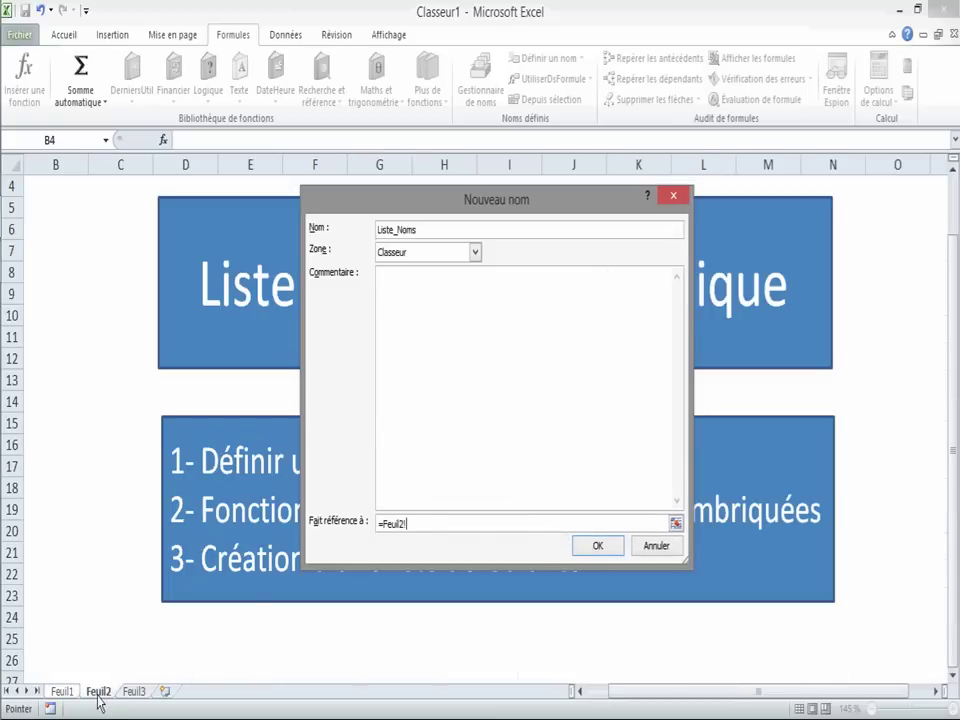
left_click_drag(563, 200, 959, 371)
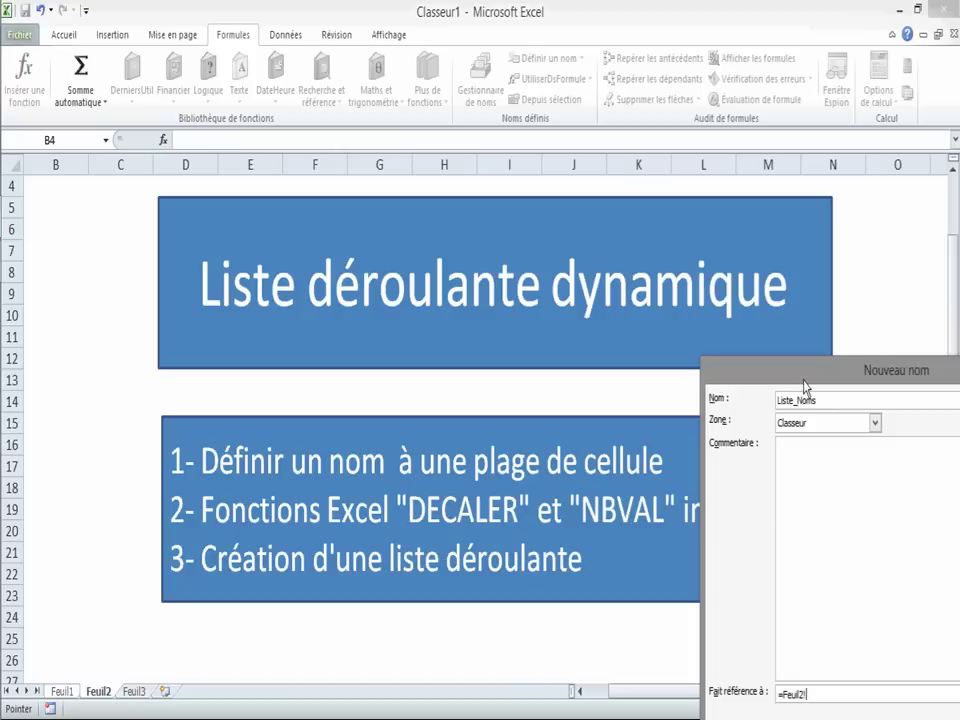
left_click_drag(810, 368, 378, 231)
- Set Liste_Noms' reference to =DECALER(Feuil1!$A$2;0;0;NBVAL($A:$A))
left_click(60, 692)
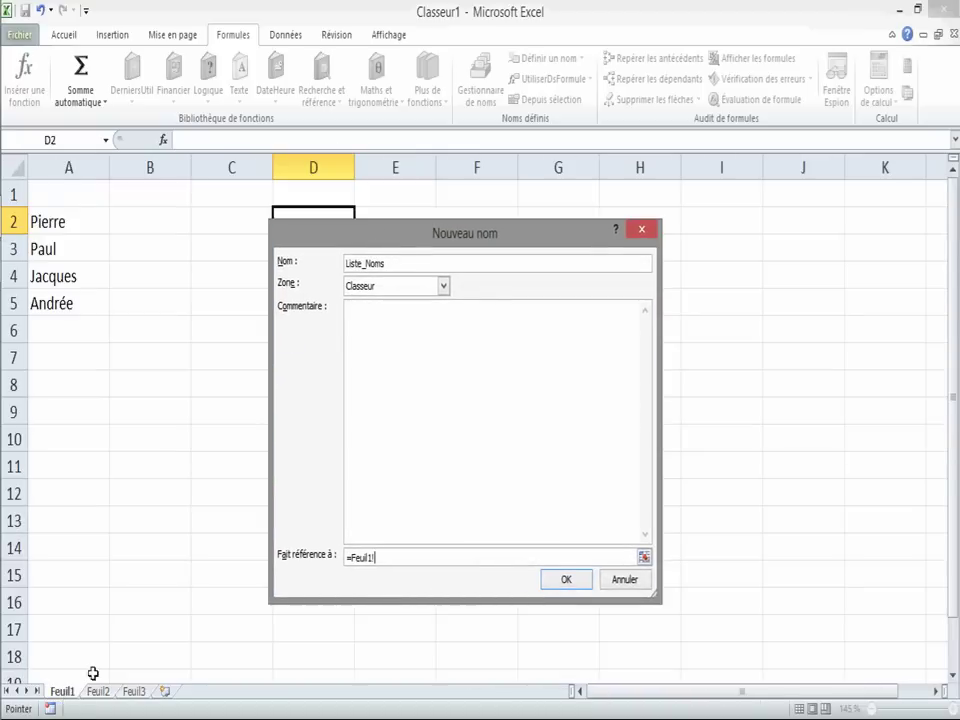
left_click(387, 557)
key("BackSpace")
key("BackSpace")
key("BackSpace")
key("BackSpace")
key("BackSpace")
key("BackSpace")
key("BackSpace")
type("=DEC")
type("ALER(")
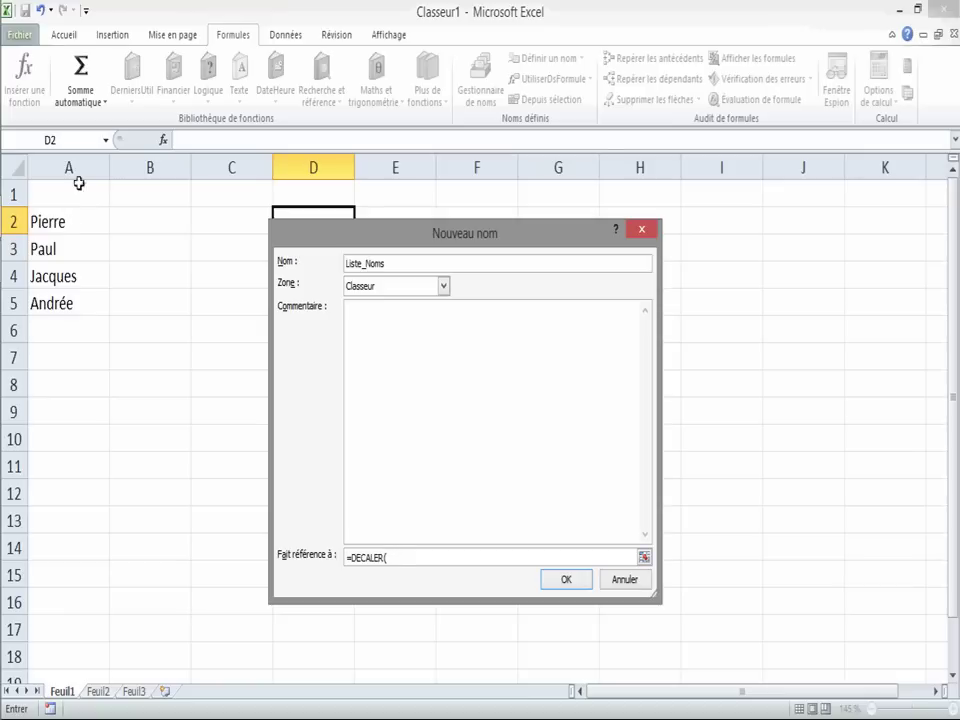
left_click(73, 222)
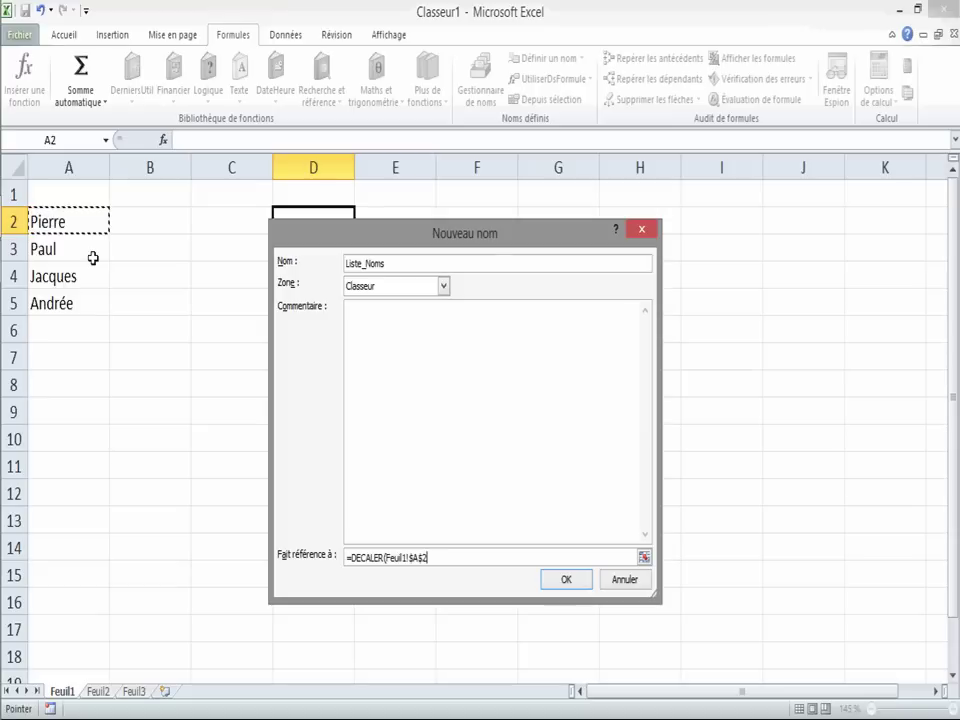
type(";")
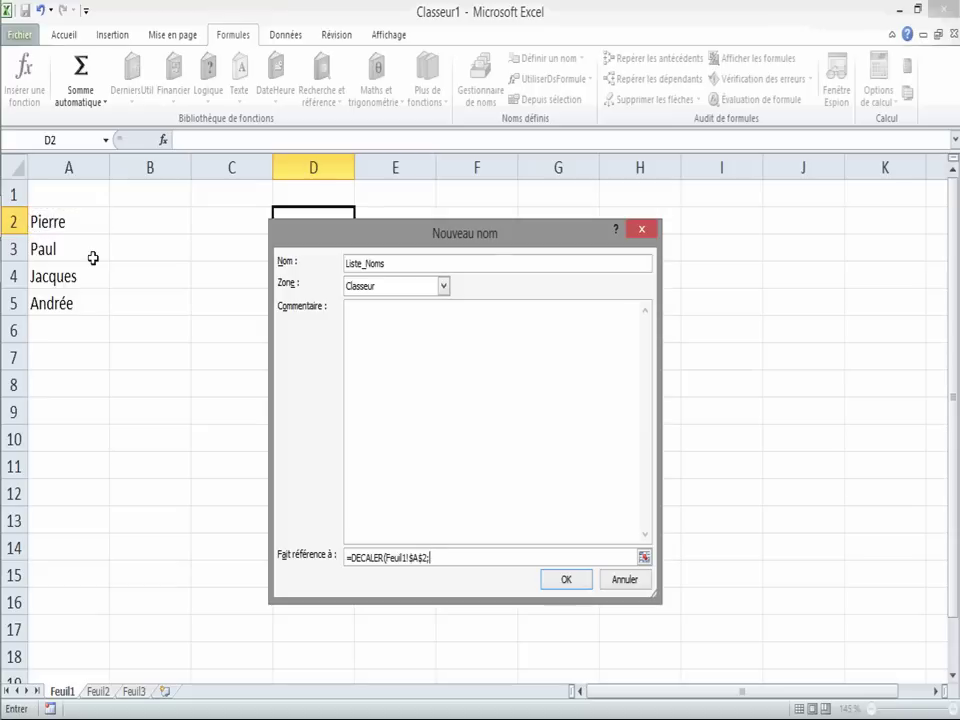
type("0")
type(";")
type("0")
type(";")
type("NB")
type("VAL(")
type("a:a")
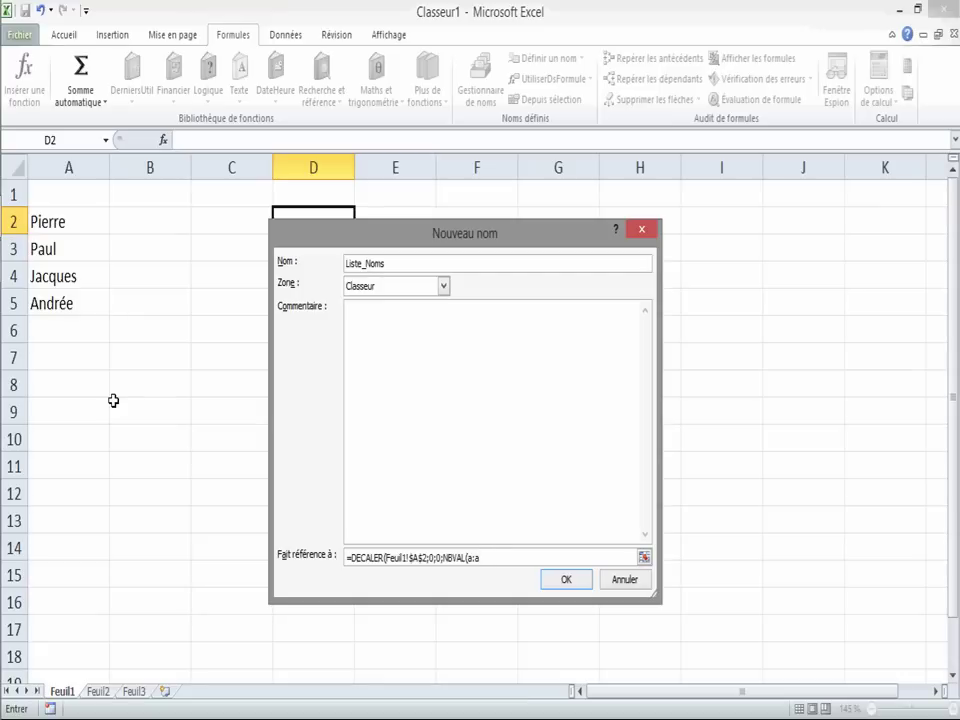
key("F4")
type(")")
type(")")
- Confirm Liste_Noms, check the cells it covers, and close the Name Manager
left_click(567, 582)
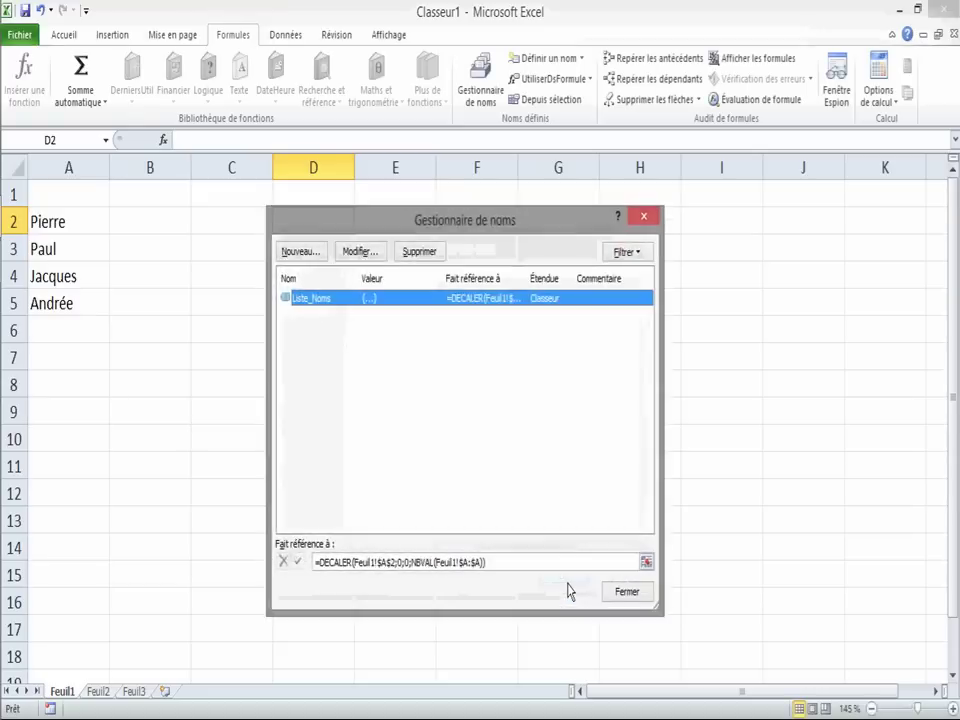
left_click(428, 562)
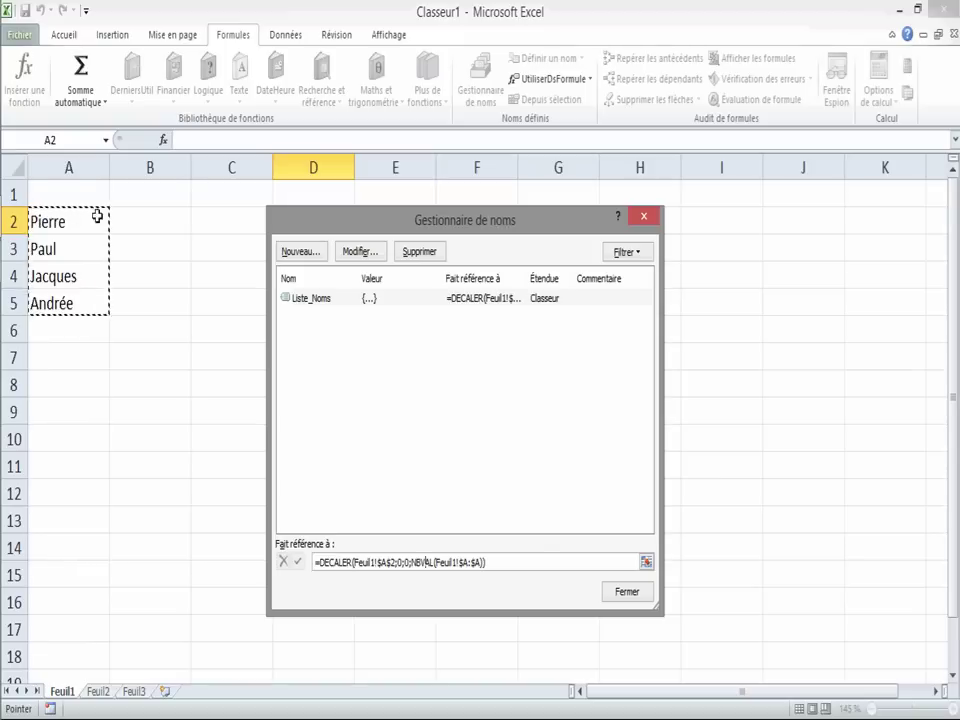
left_click(628, 592)
left_click(53, 197)
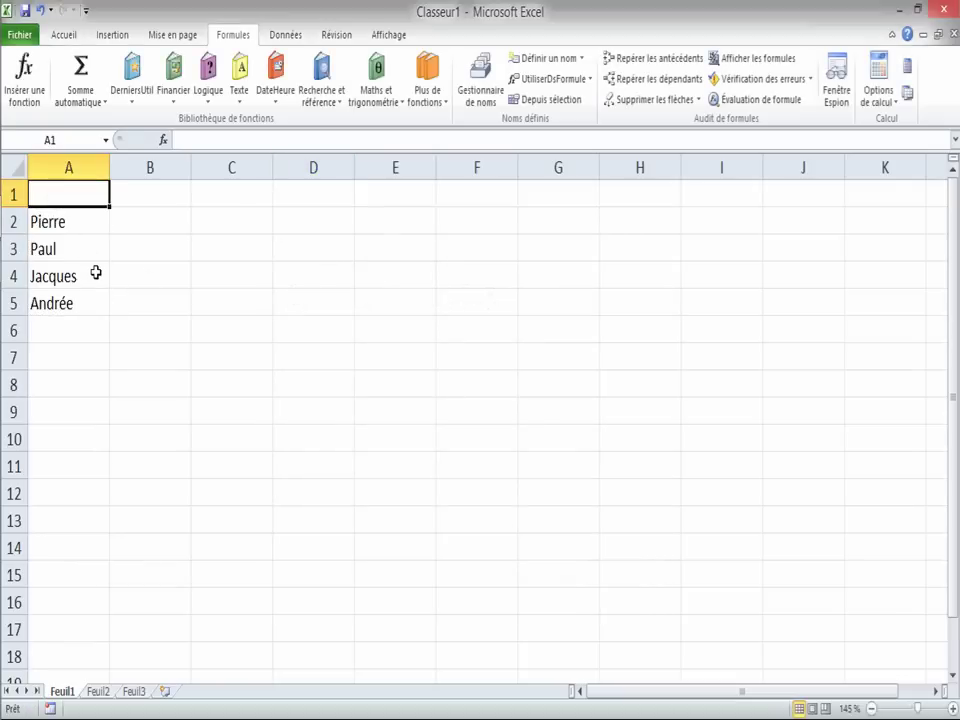
- Enter the heading Titre in cell A1
type("it")
key("BackSpace")
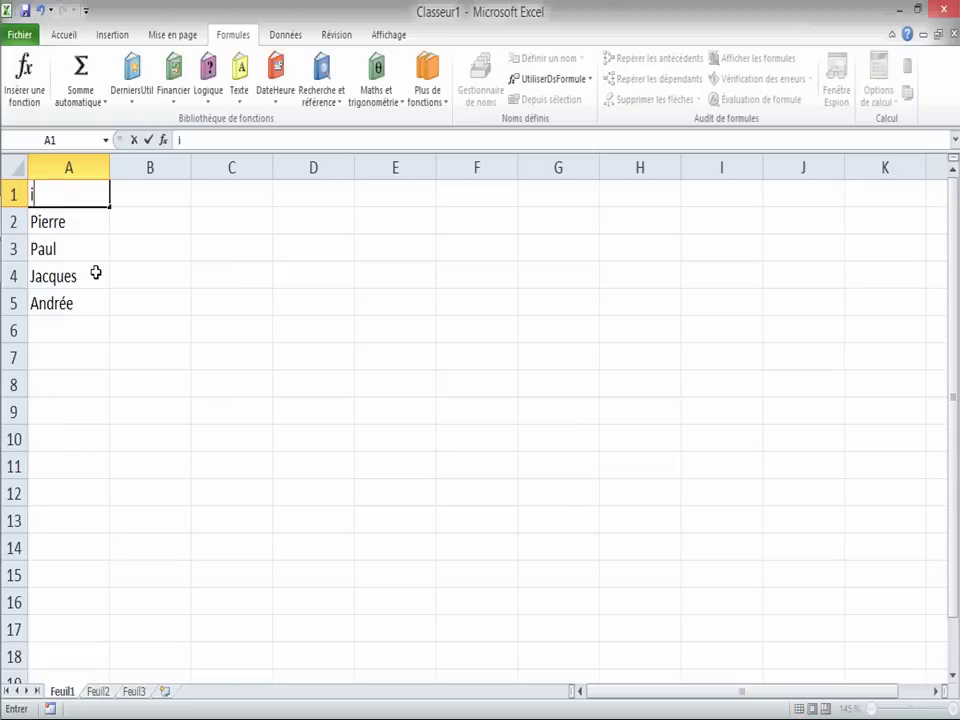
key("BackSpace")
type("Tit")
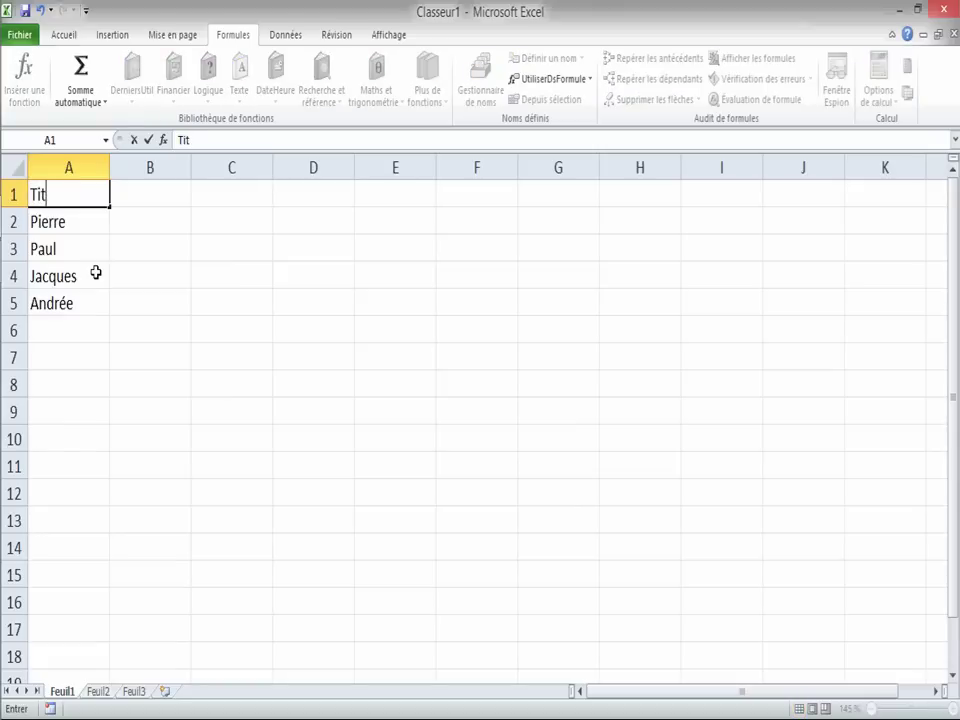
type("res")
key("BackSpace")
key("Return")
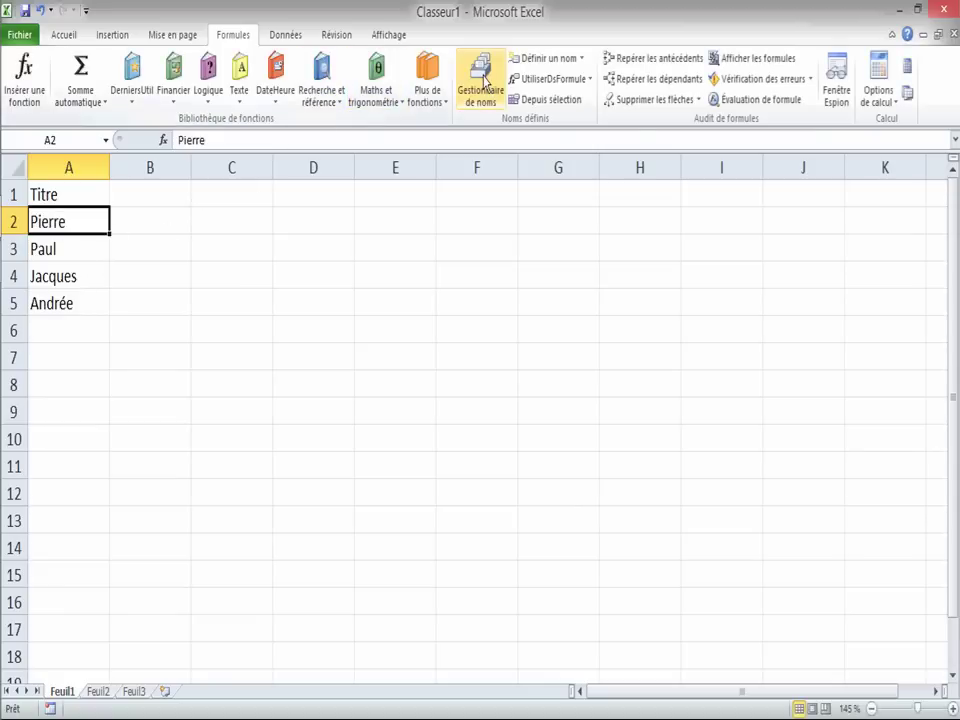
- Change Liste_Noms' reference to end in NBVAL(Feuil1!$A:$A)-1, covering A2:A5
left_click(483, 82)
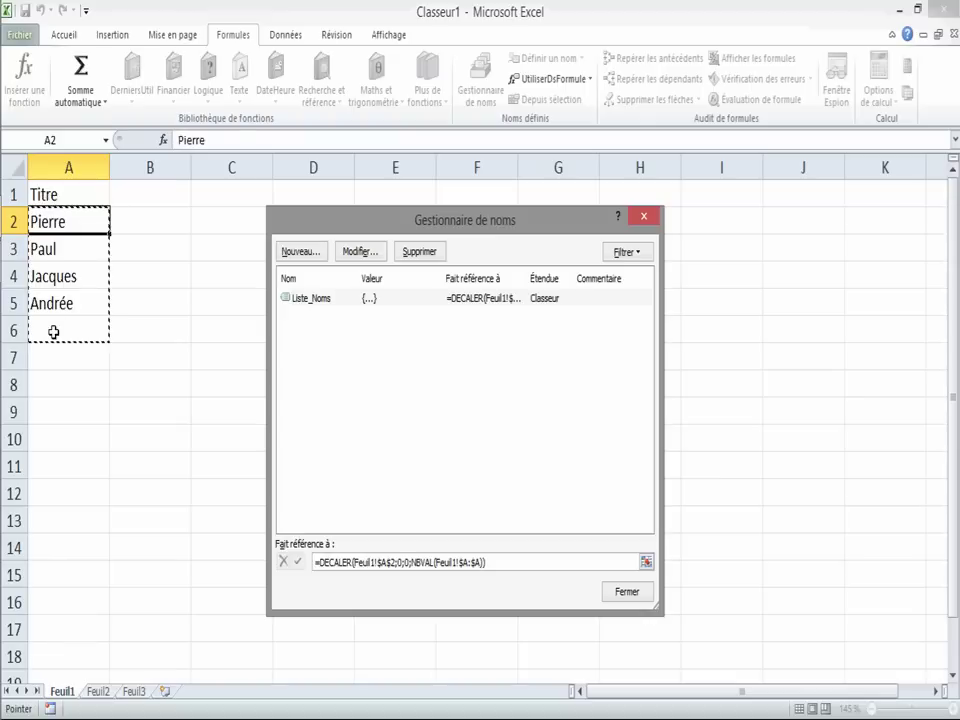
type("0")
left_click(485, 562)
type(")")
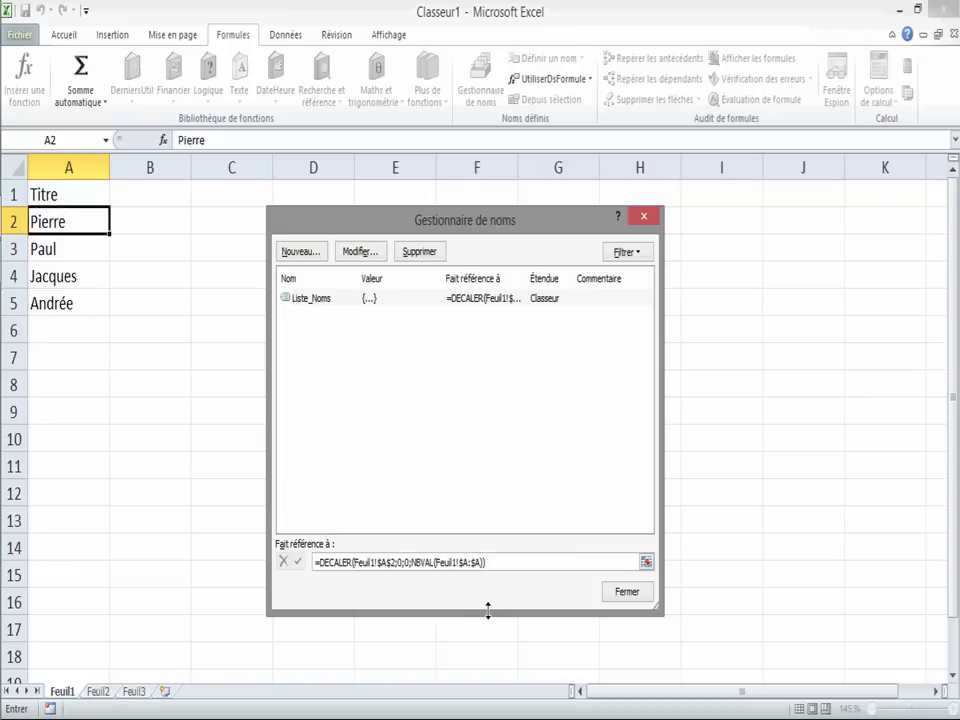
key("End")
left_click(300, 562)
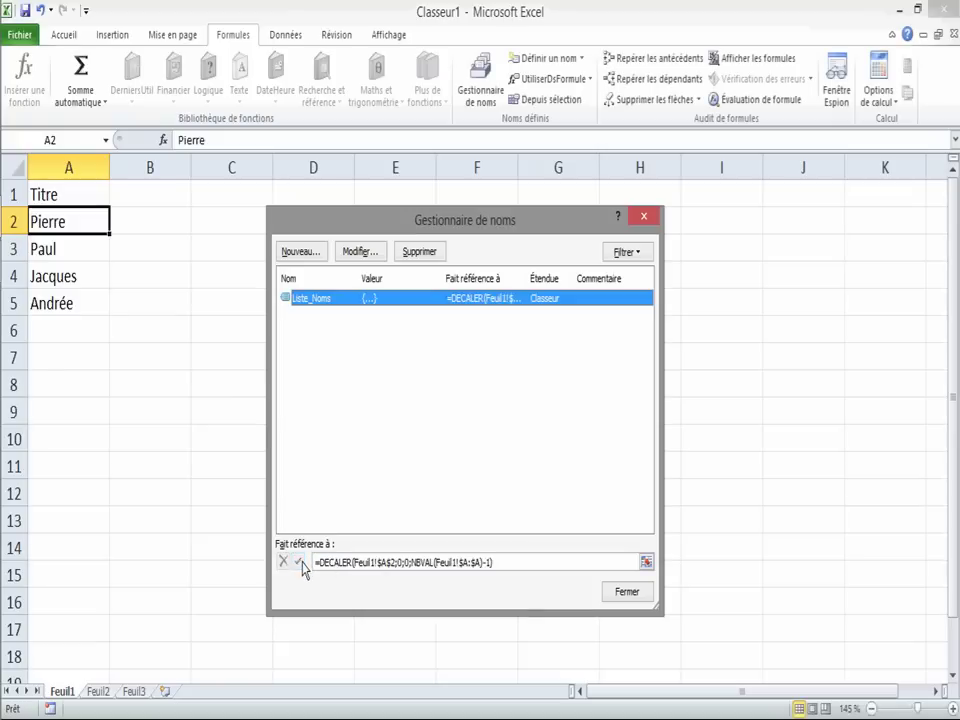
left_click(407, 566)
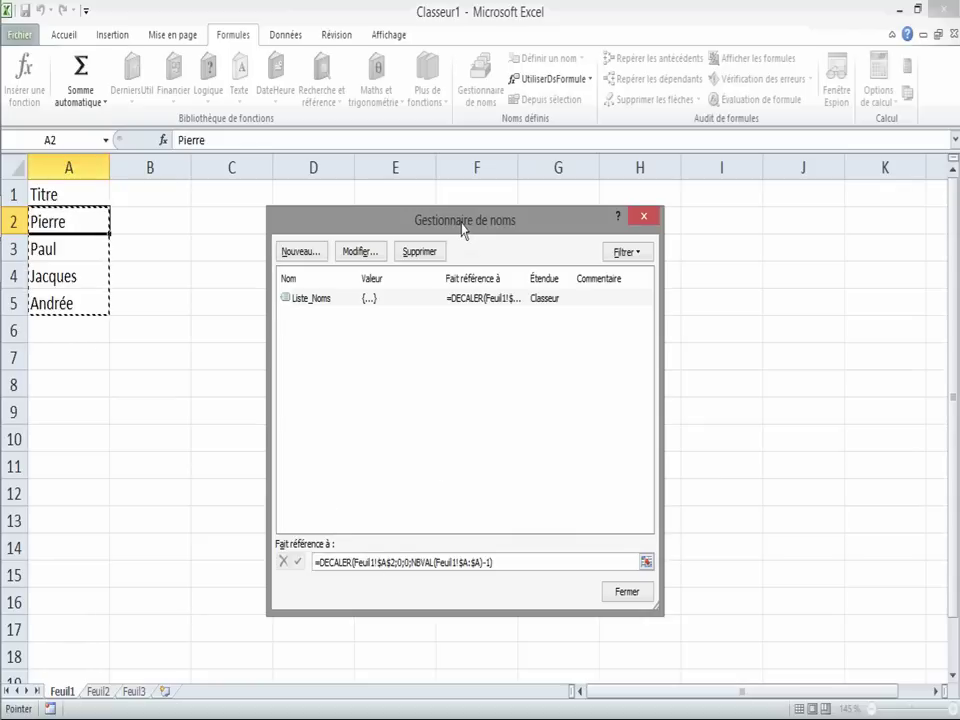
left_click_drag(463, 229, 434, 147)
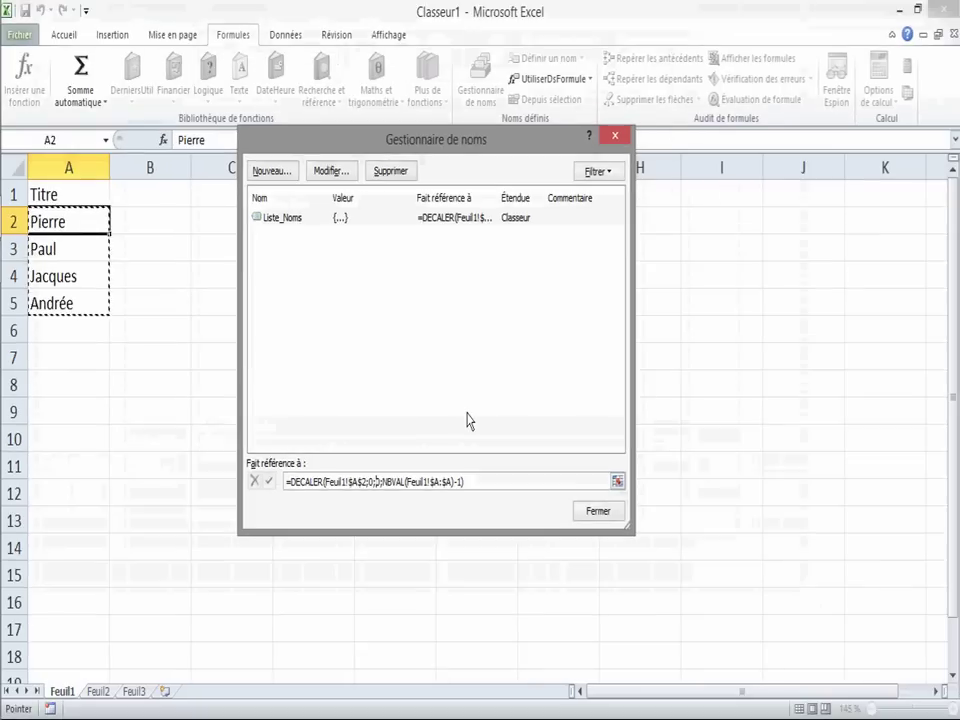
- Close the Name Manager, select cell C3 and open Data Validation
left_click(598, 512)
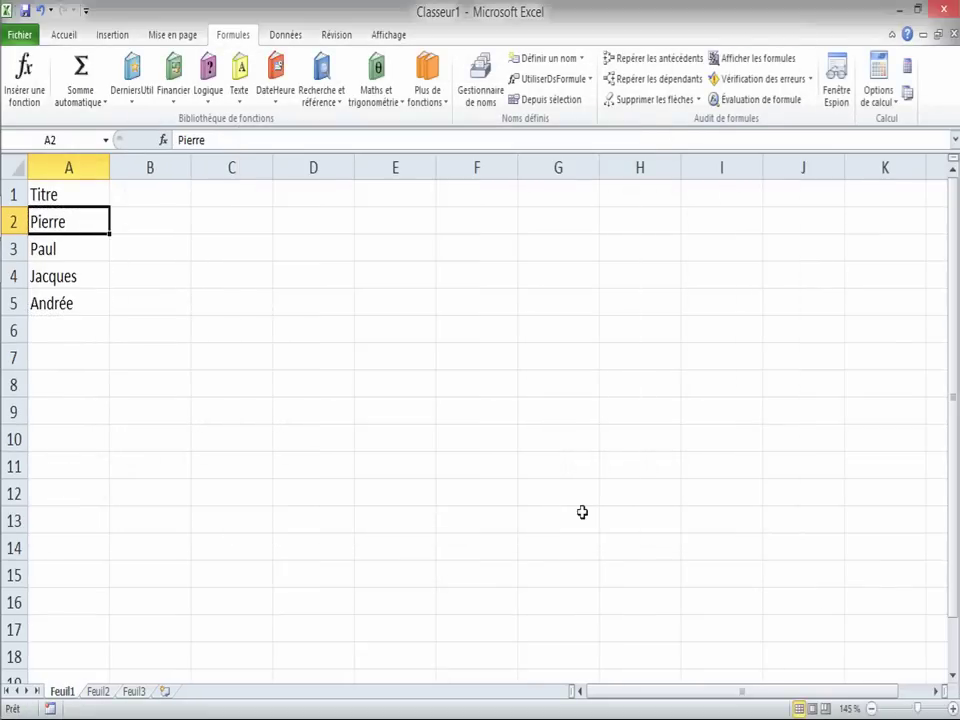
left_click(248, 247)
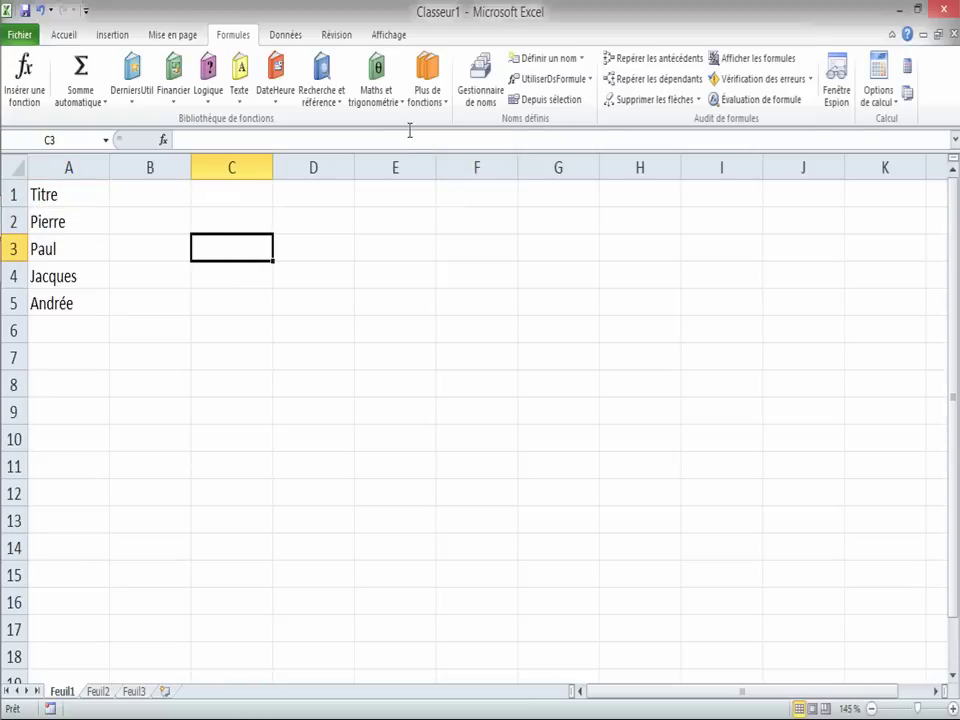
left_click(290, 38)
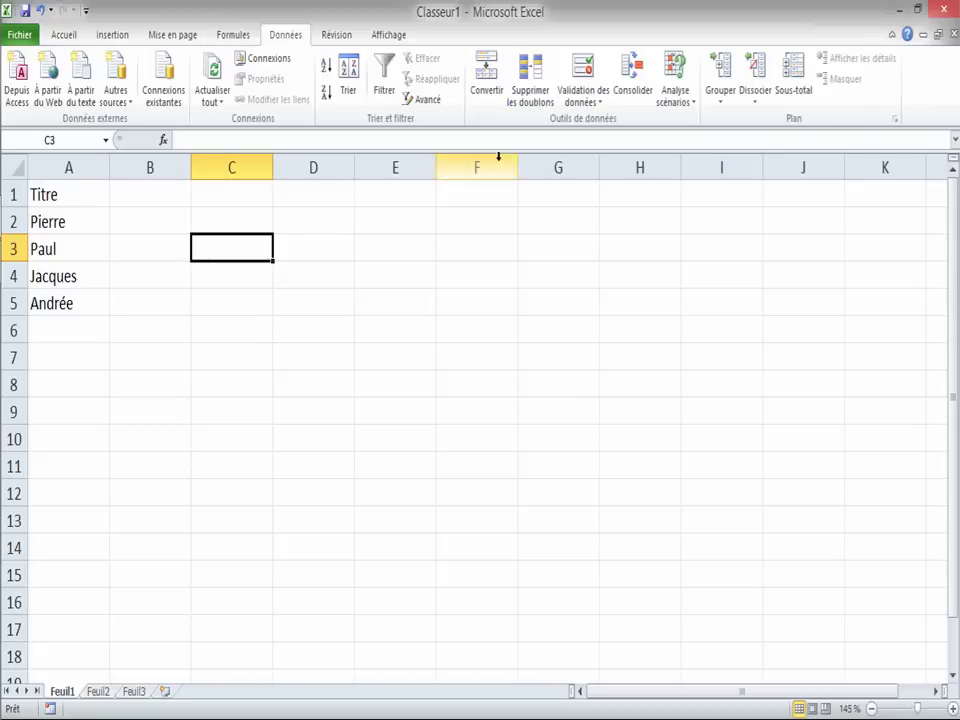
left_click(589, 102)
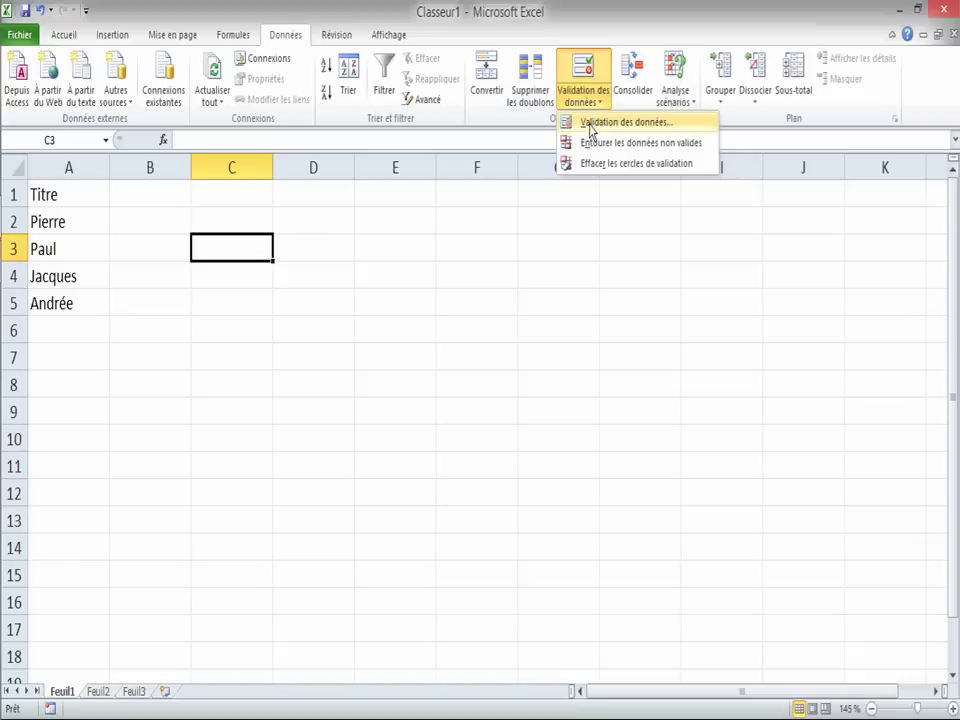
left_click(605, 122)
- Allow a List with source =Liste_Noms, picked via F3, and apply it to C3
left_click(378, 290)
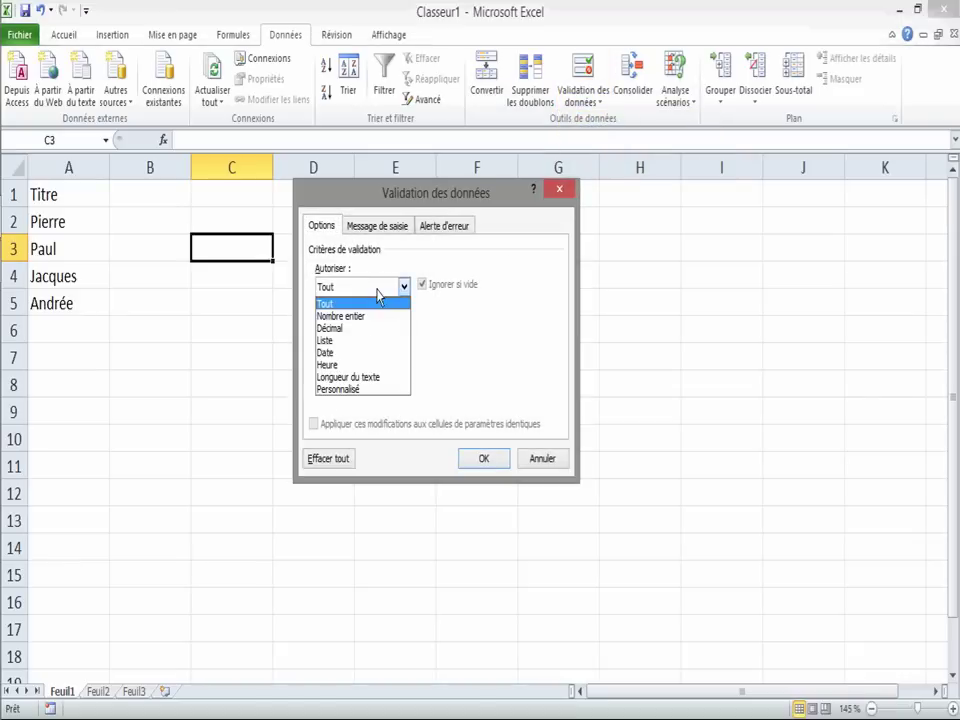
left_click(360, 341)
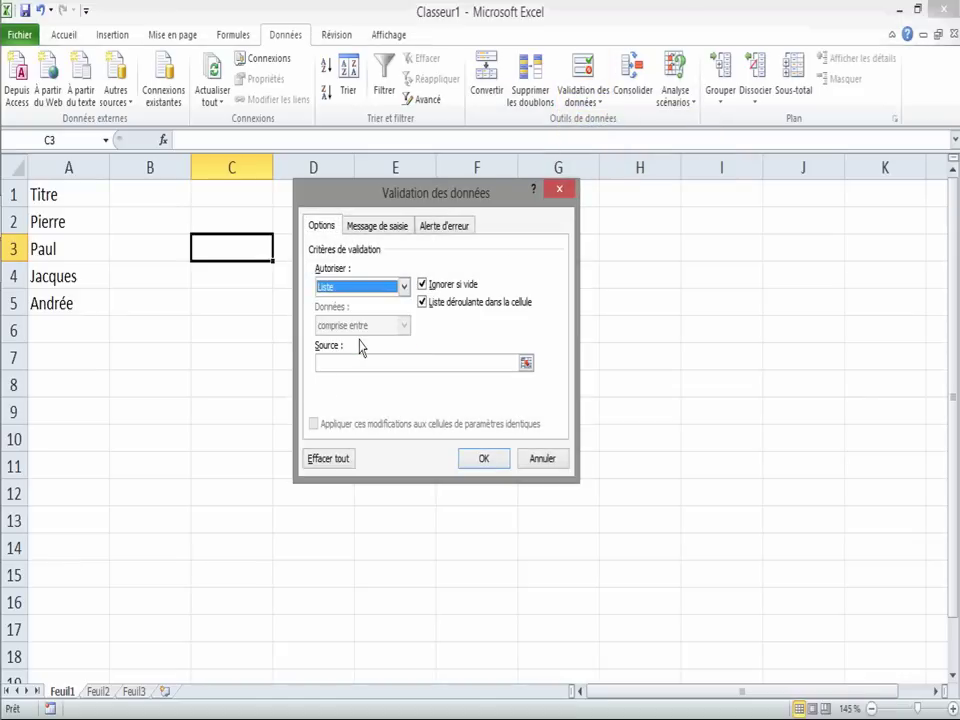
left_click(346, 364)
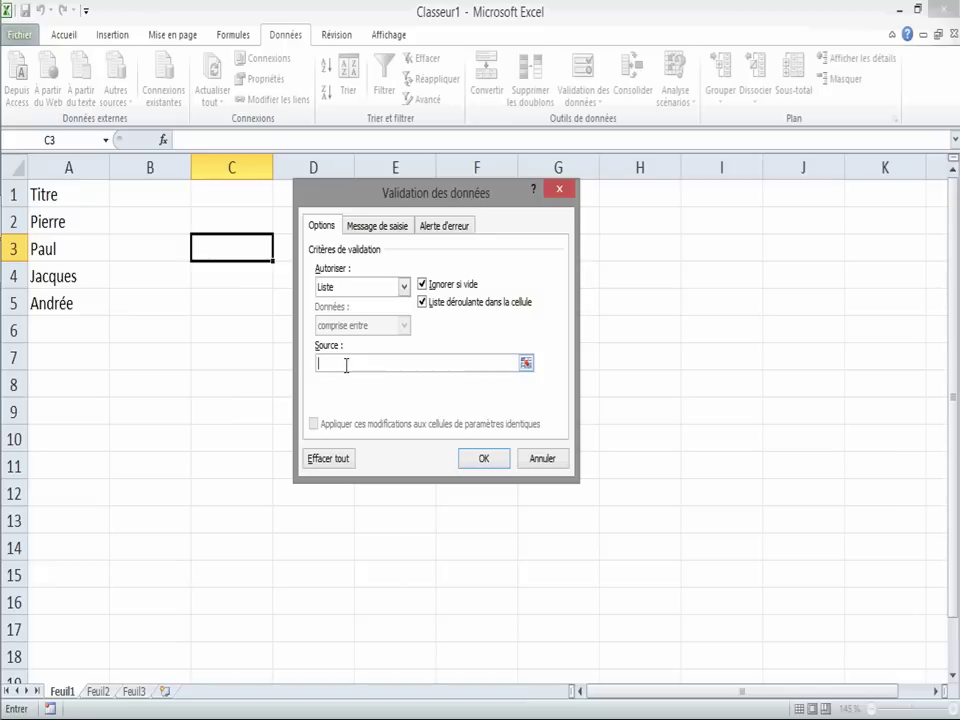
key("F3")
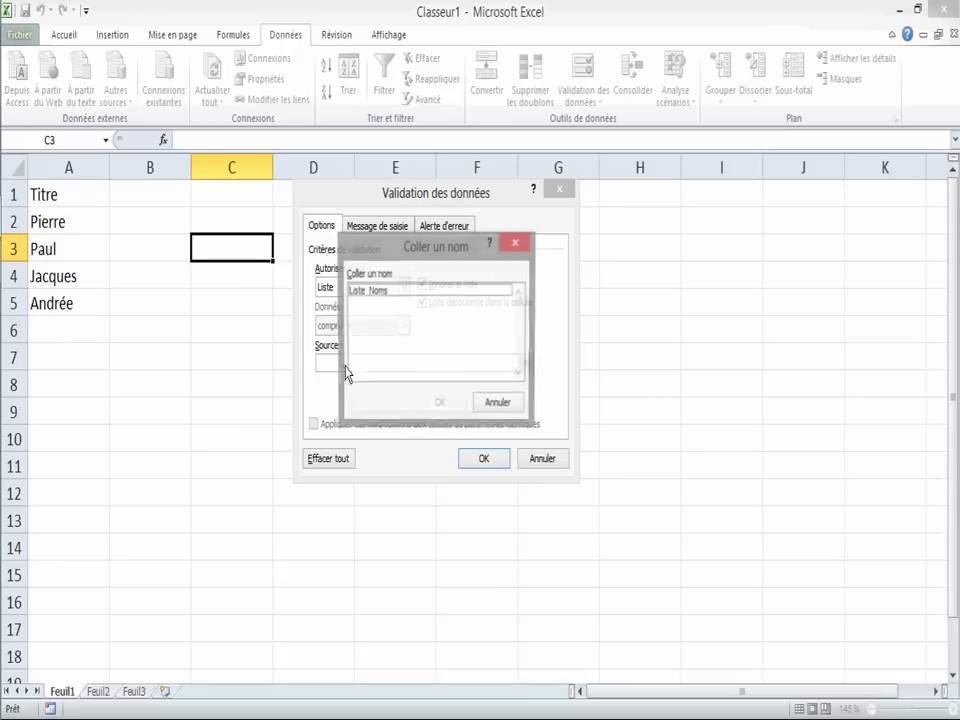
left_click_drag(419, 255, 670, 247)
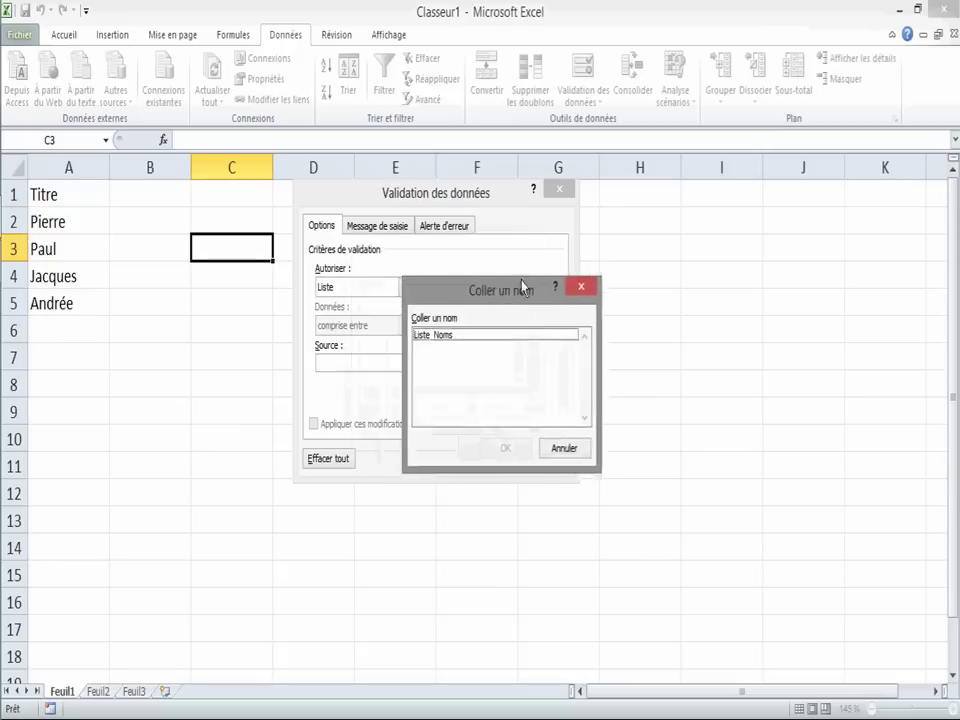
left_click(625, 287)
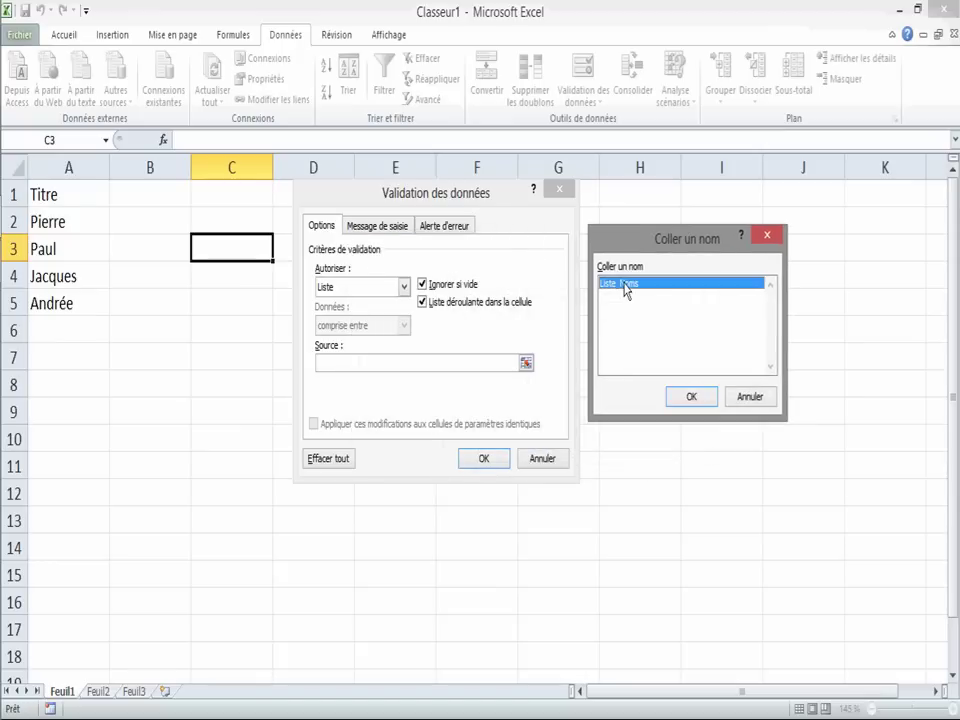
left_click(693, 398)
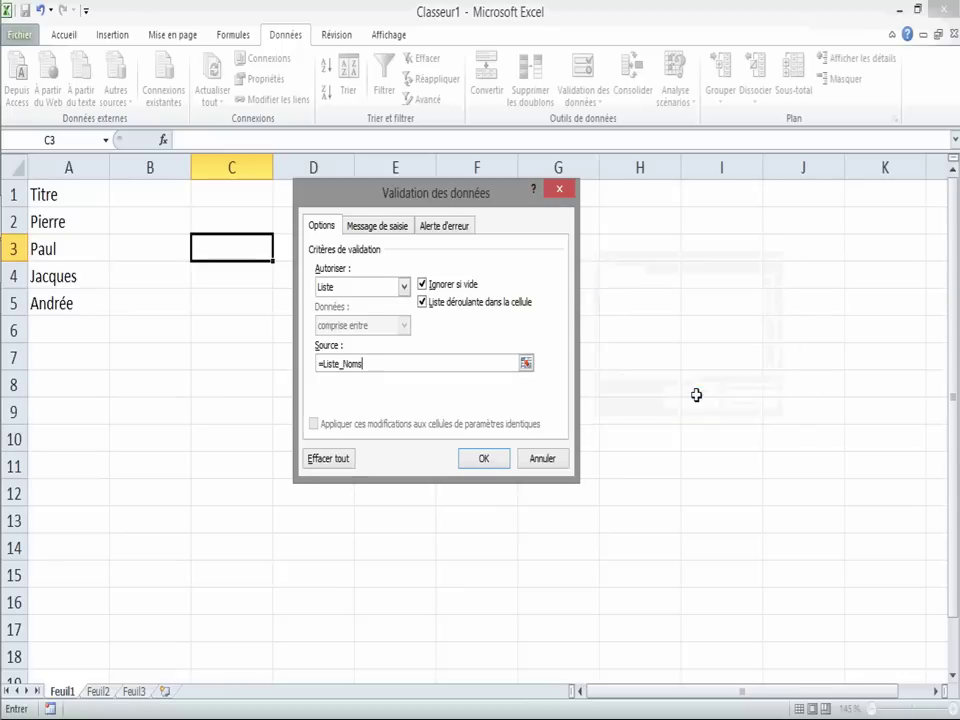
left_click(485, 459)
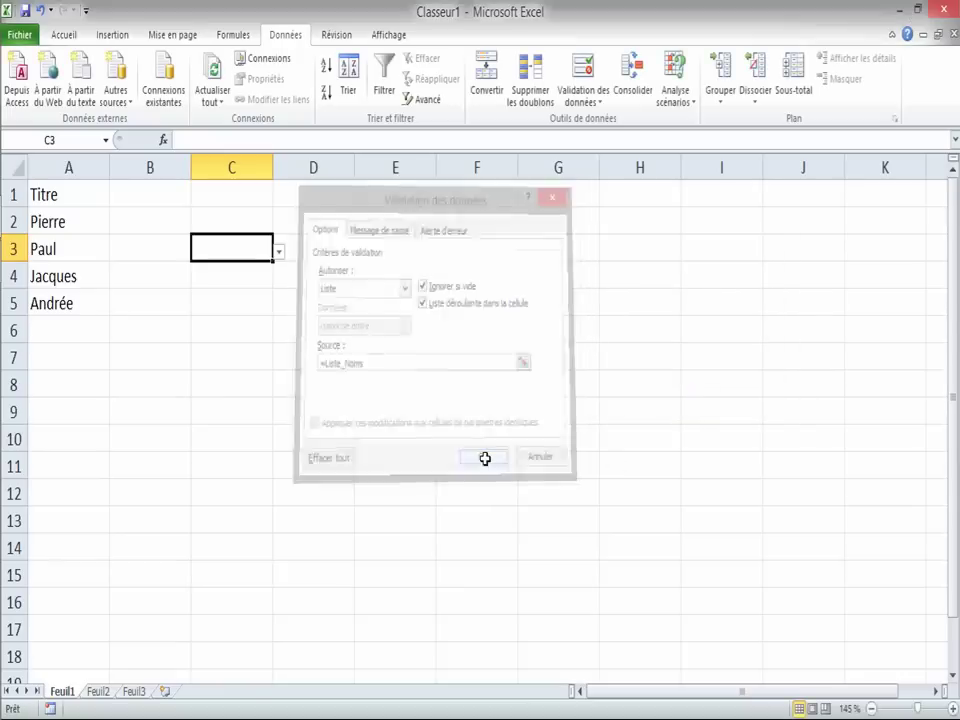
- Check C3's dropdown, then add Dominique in A6 and Paule in A7
left_click(279, 253)
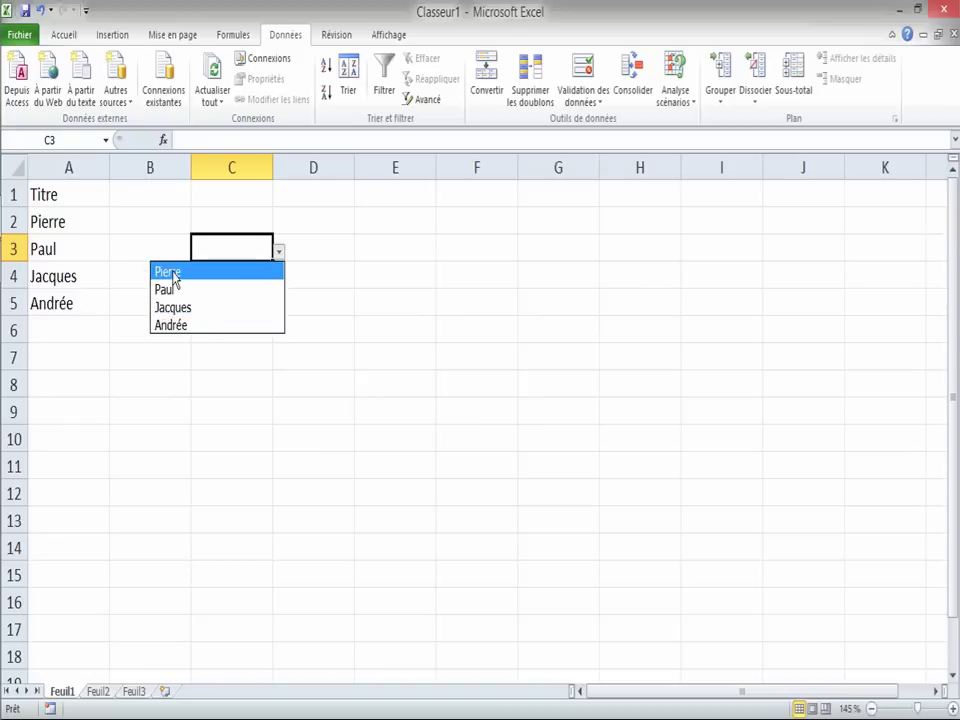
left_click(73, 330)
left_click(73, 330)
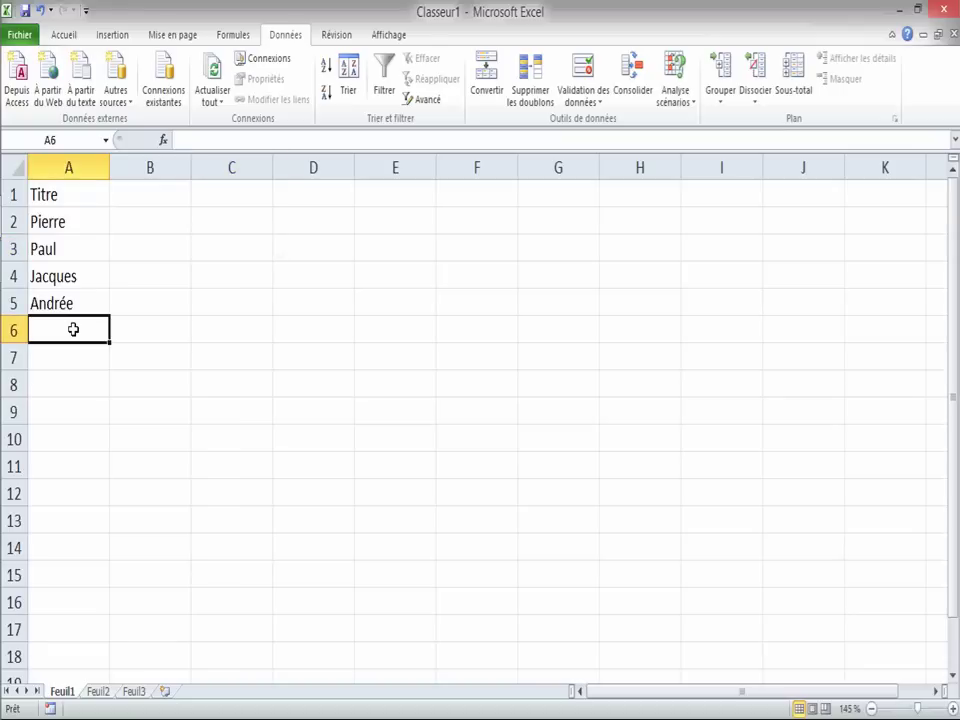
type("D")
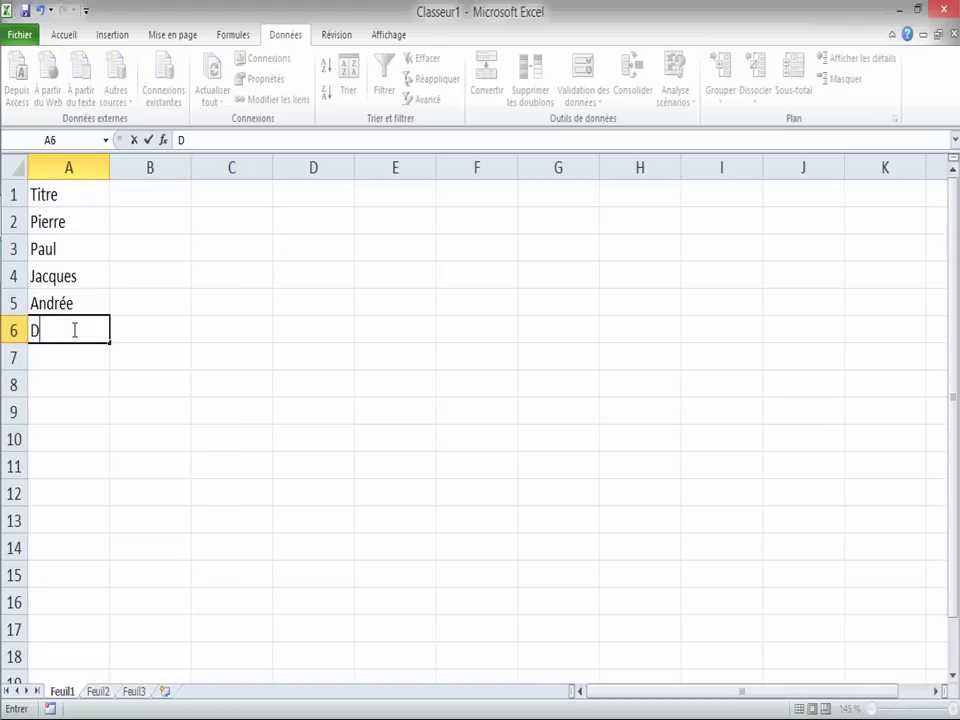
type("ominique")
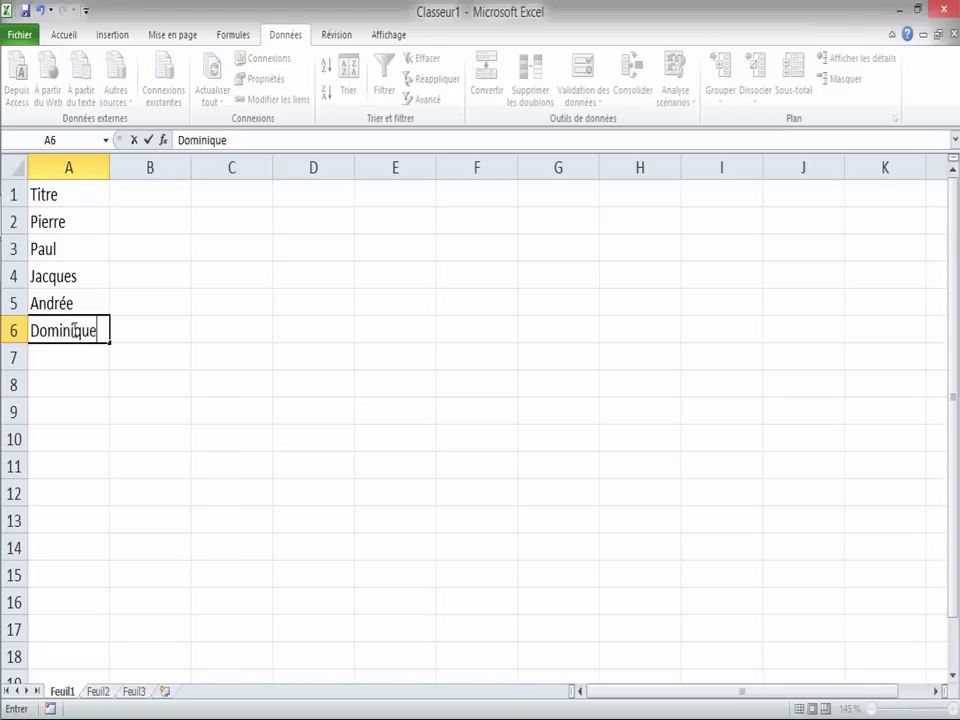
key("Return")
type("Paul")
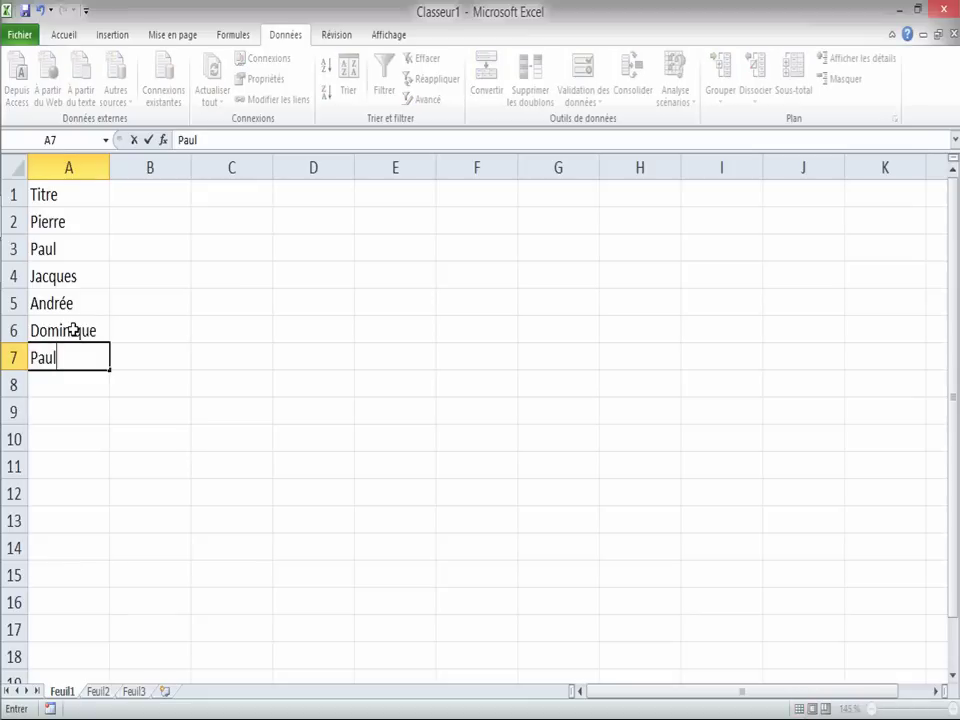
type("e")
key("Return")
key("Up")
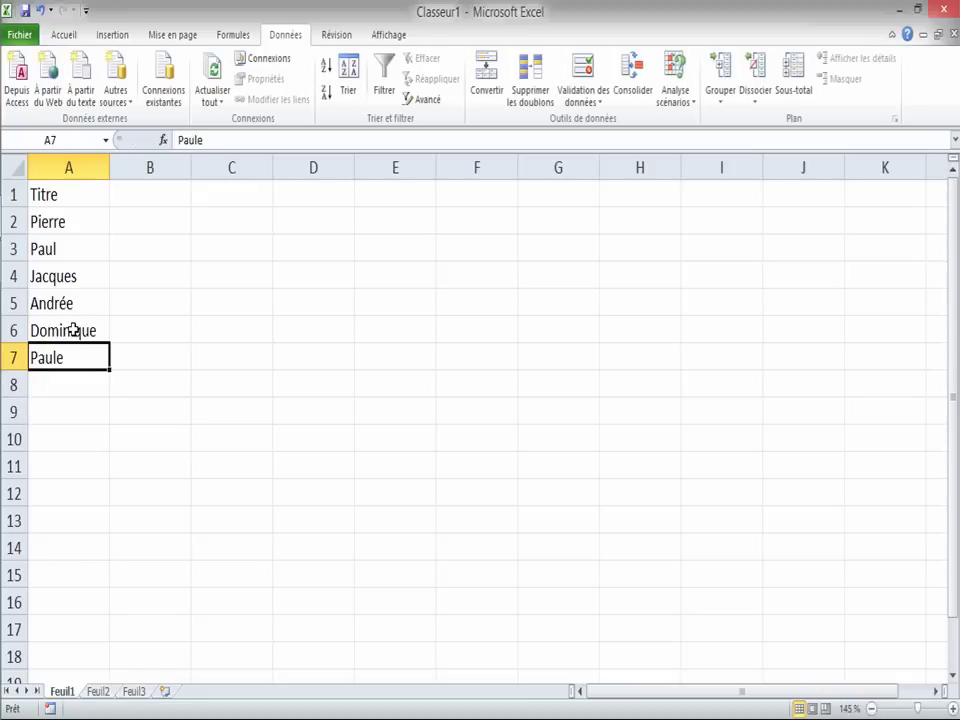
left_click(221, 214)
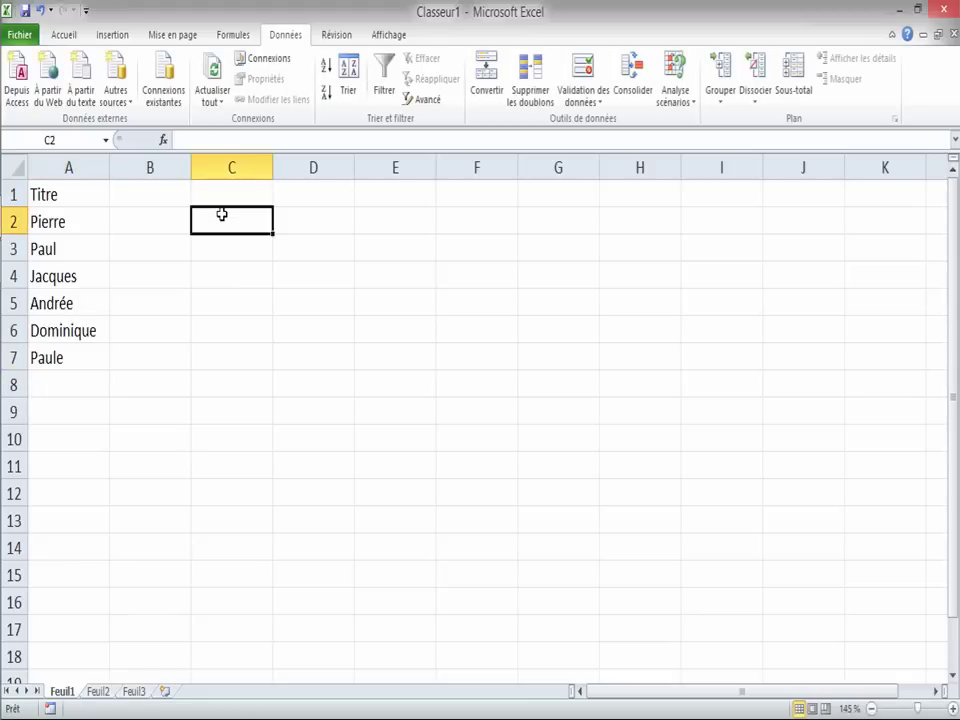
left_click(171, 219)
left_click(281, 220)
left_click(225, 253)
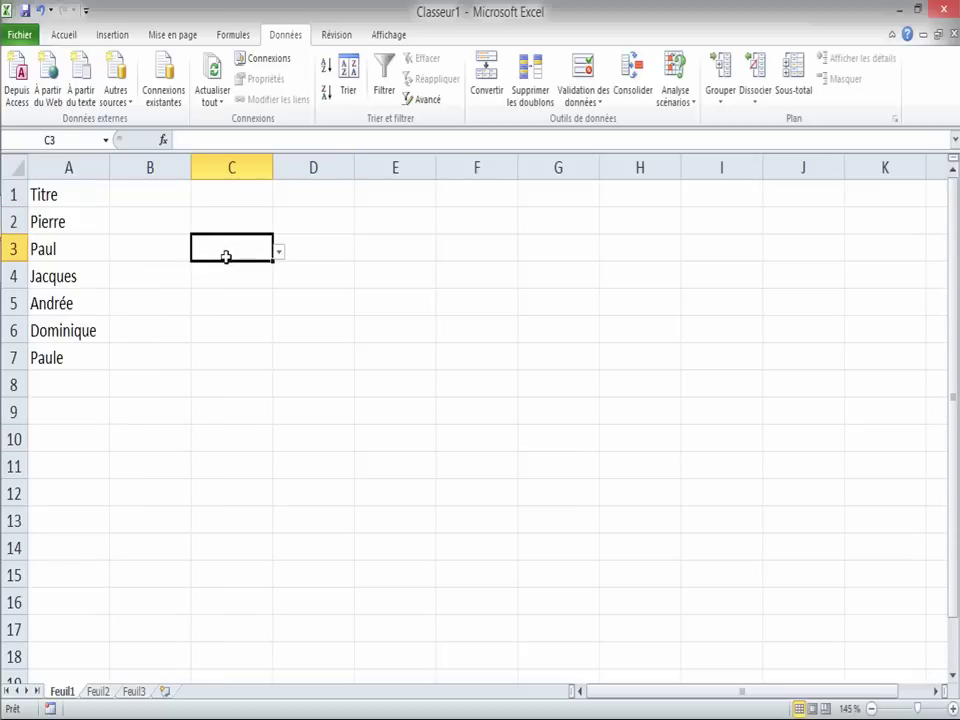
left_click(279, 253)
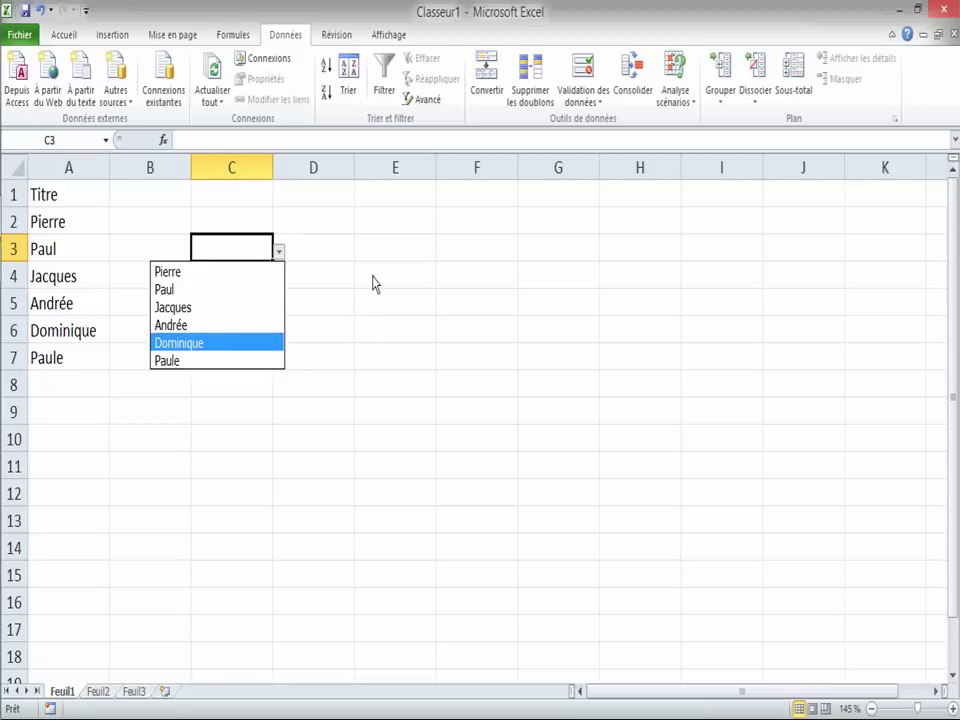
key("Escape")
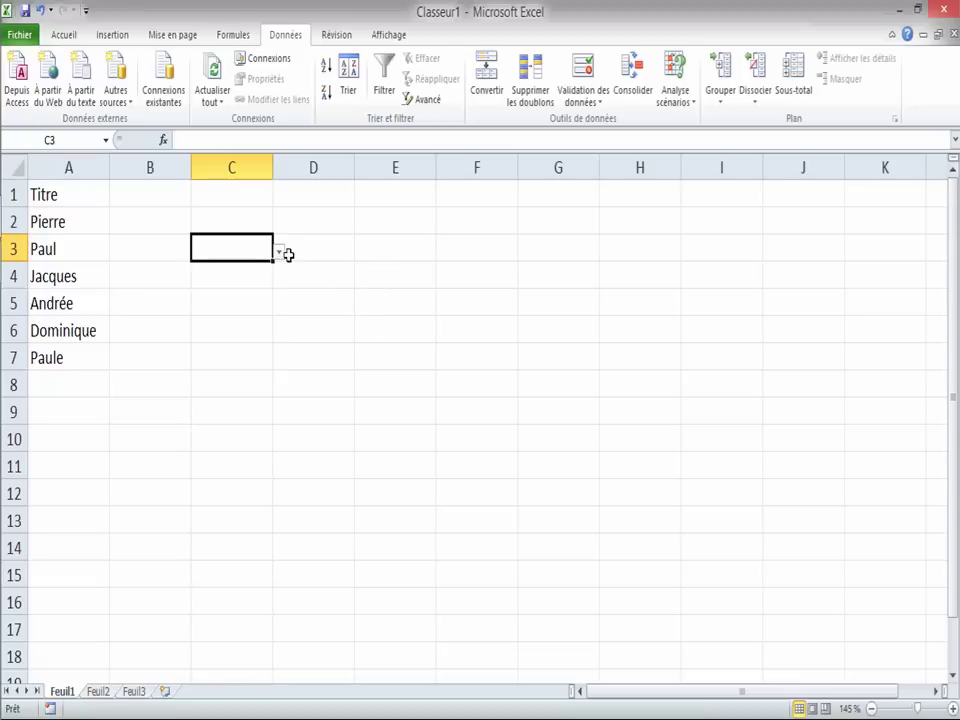